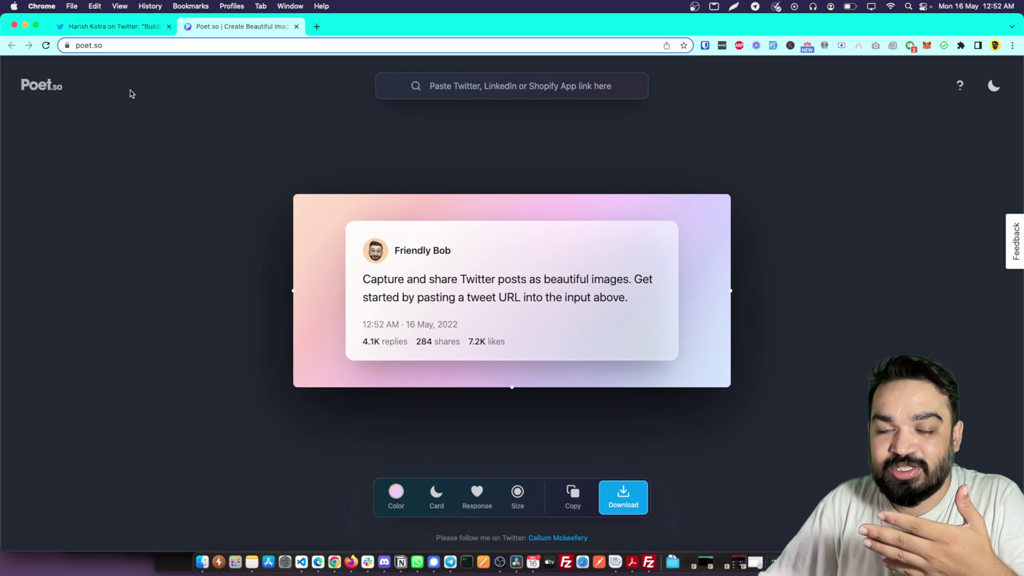
Step: Select the 'Building a community is not a competition' tweet URL in Twitter's address bar
{"action": "left_click", "coordinate": [111, 27]}
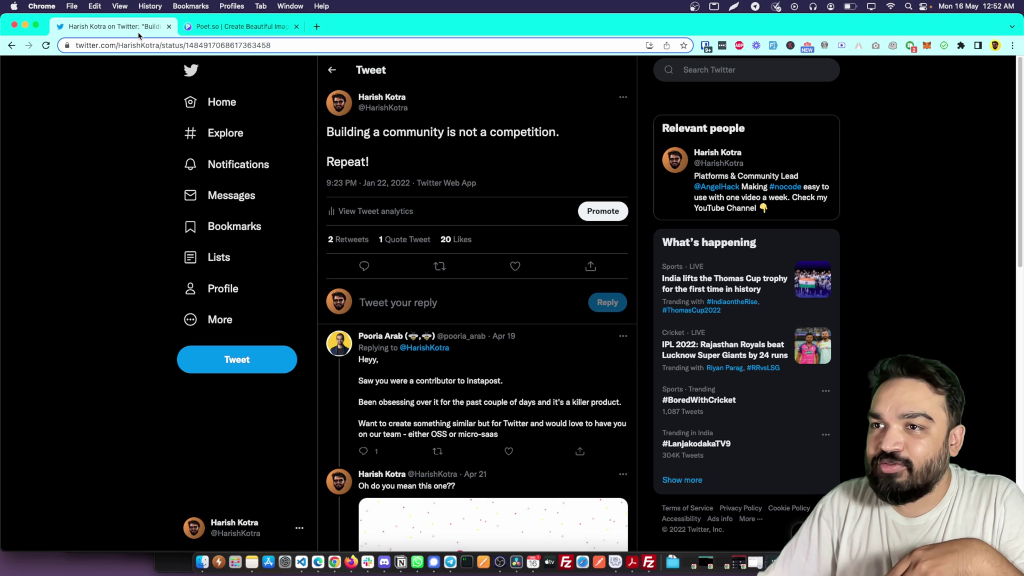
{"action": "left_click", "coordinate": [309, 46]}
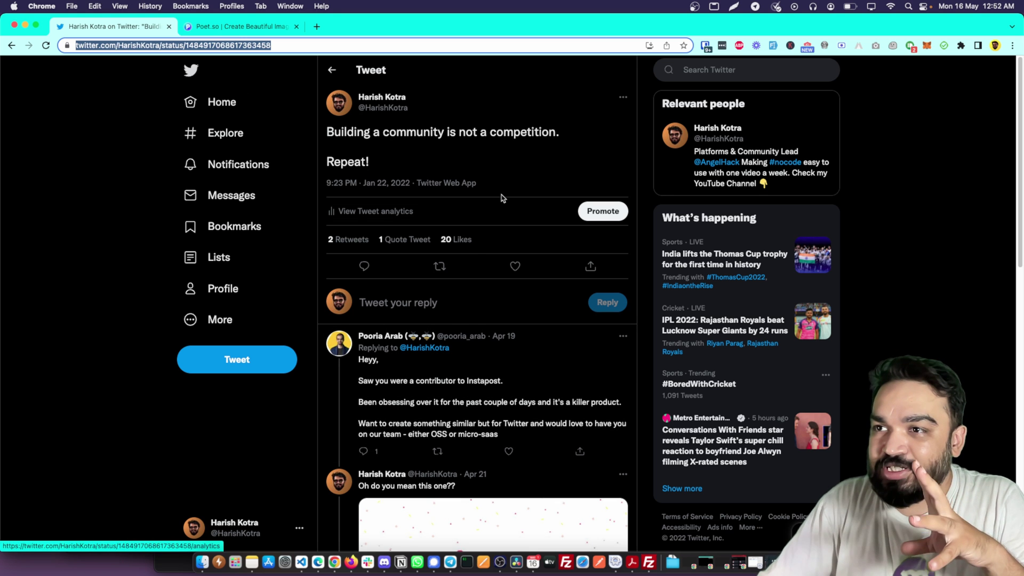
Step: Load the community tweet in Poet.so from its pasted link
{"action": "left_click", "coordinate": [271, 25]}
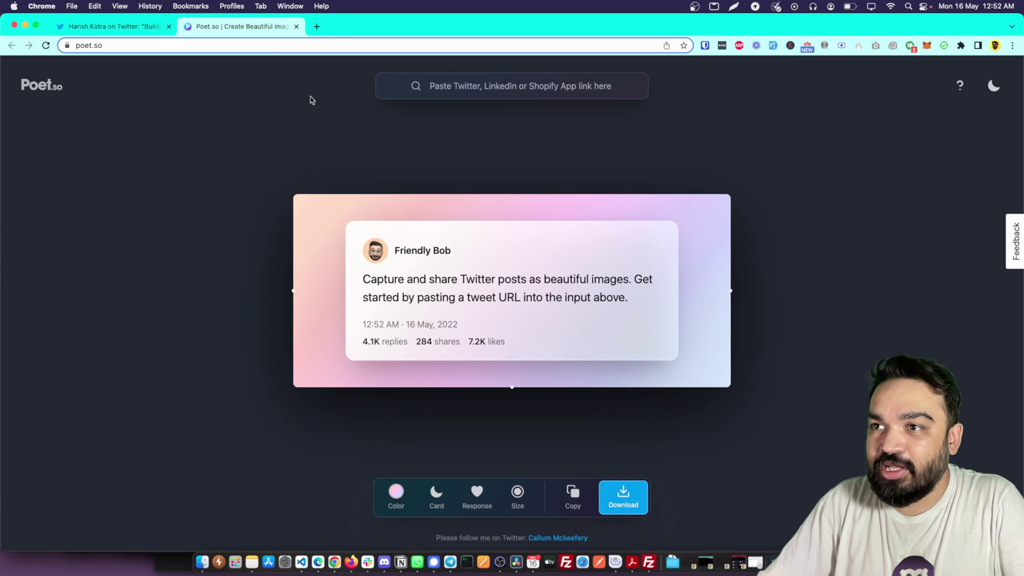
{"action": "left_click", "coordinate": [498, 85]}
{"action": "key", "text": "super+v"}
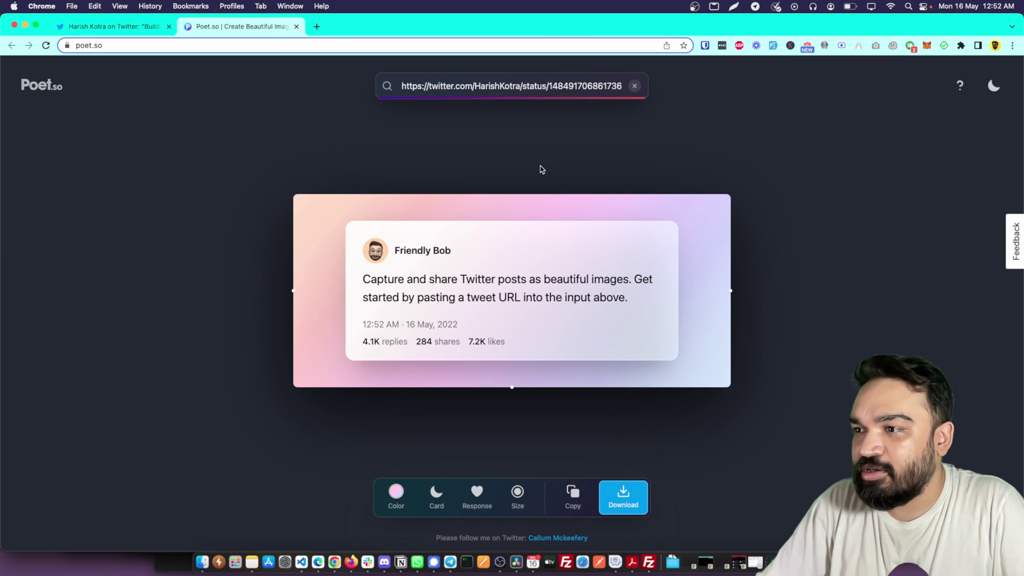
{"action": "left_click", "coordinate": [530, 412]}
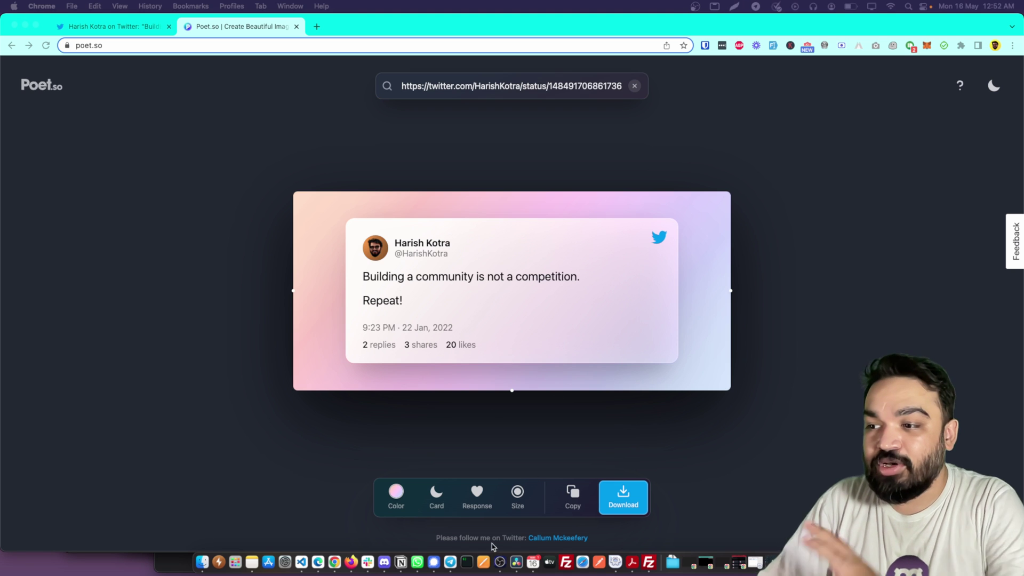
Step: Apply the orange-yellow gradient background to the tweet card
{"action": "left_click", "coordinate": [395, 496]}
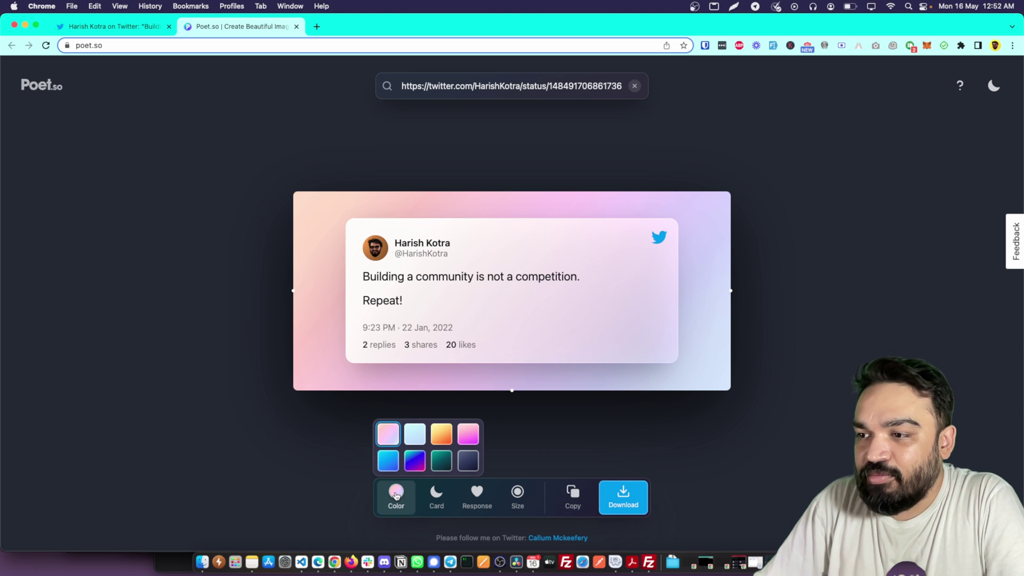
{"action": "left_click", "coordinate": [415, 460]}
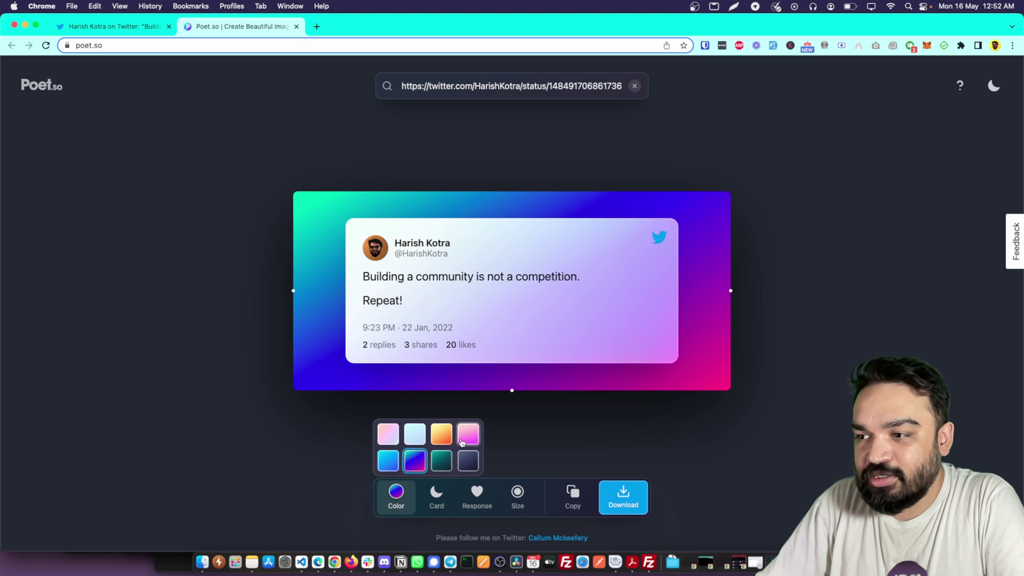
{"action": "left_click", "coordinate": [440, 434]}
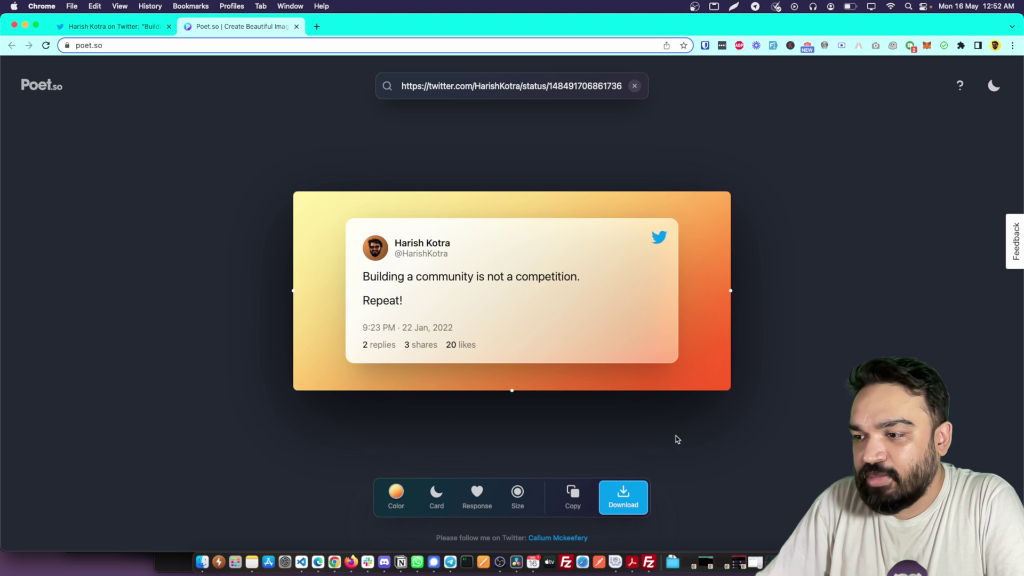
Step: Keep the light card theme, hide the engagement stats row, and shrink the card
{"action": "left_click", "coordinate": [444, 497]}
{"action": "left_click", "coordinate": [441, 500]}
{"action": "left_click", "coordinate": [440, 503]}
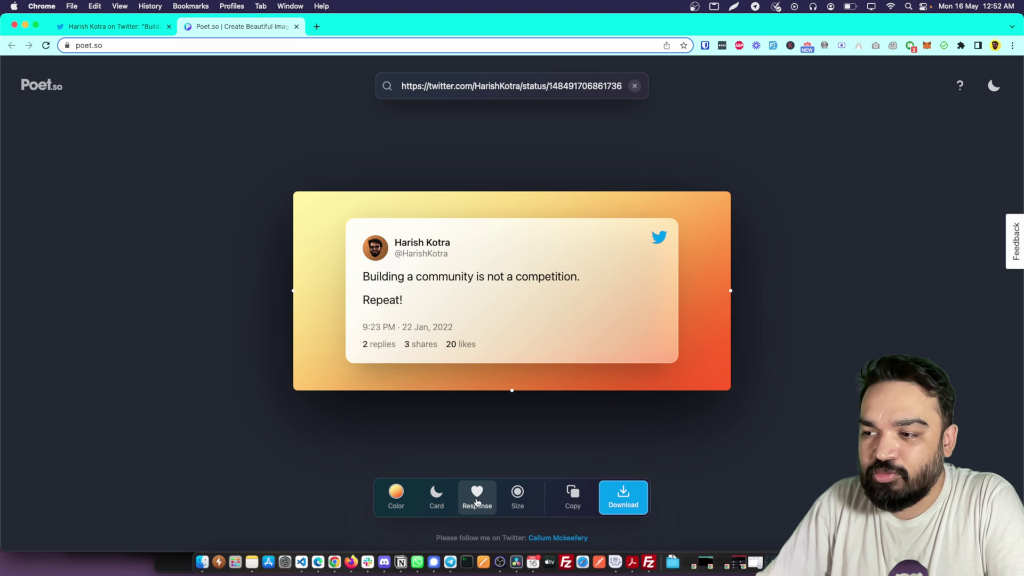
{"action": "left_click", "coordinate": [478, 500]}
{"action": "left_click", "coordinate": [479, 501]}
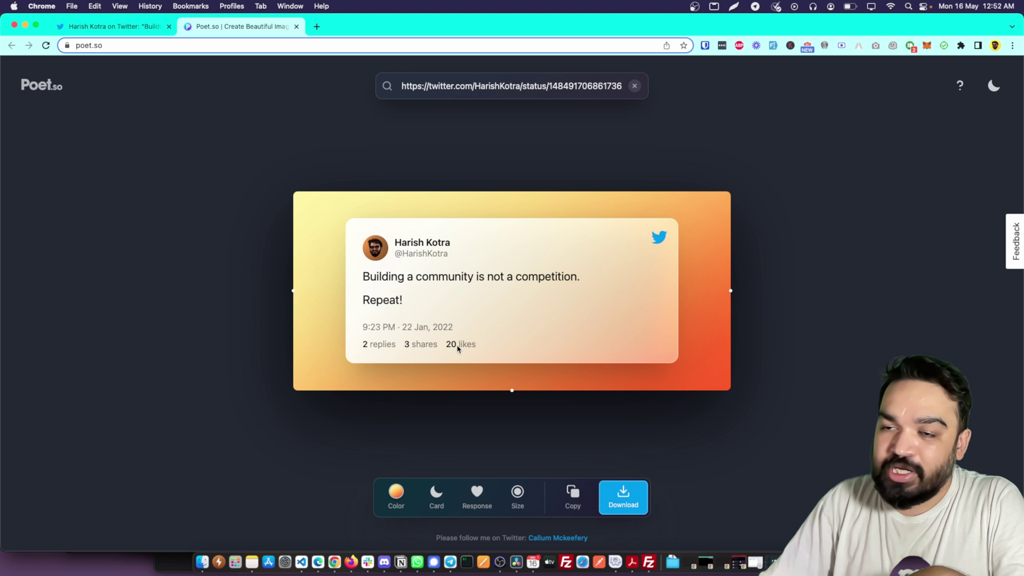
{"action": "left_click", "coordinate": [475, 492]}
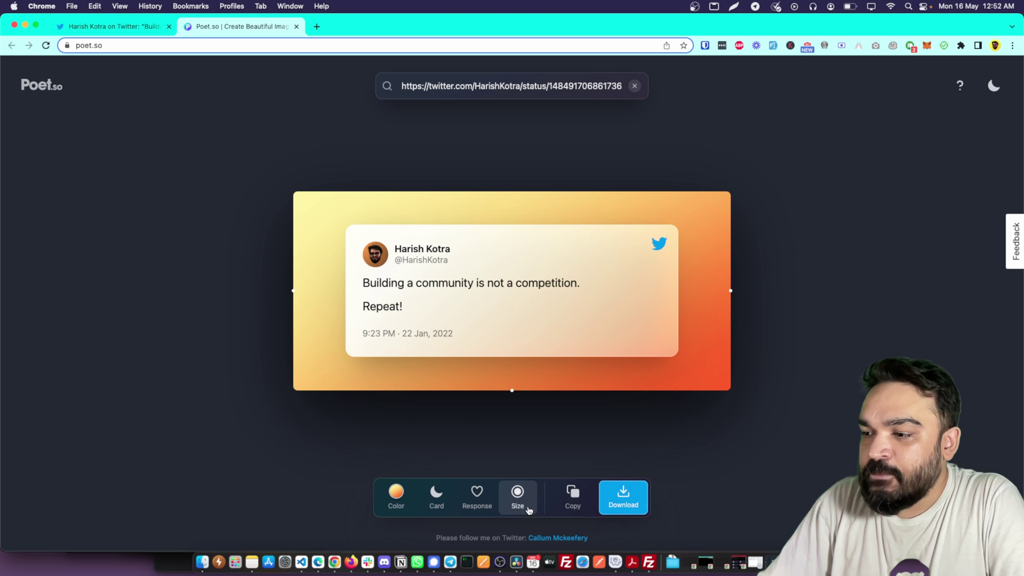
{"action": "left_click", "coordinate": [521, 500]}
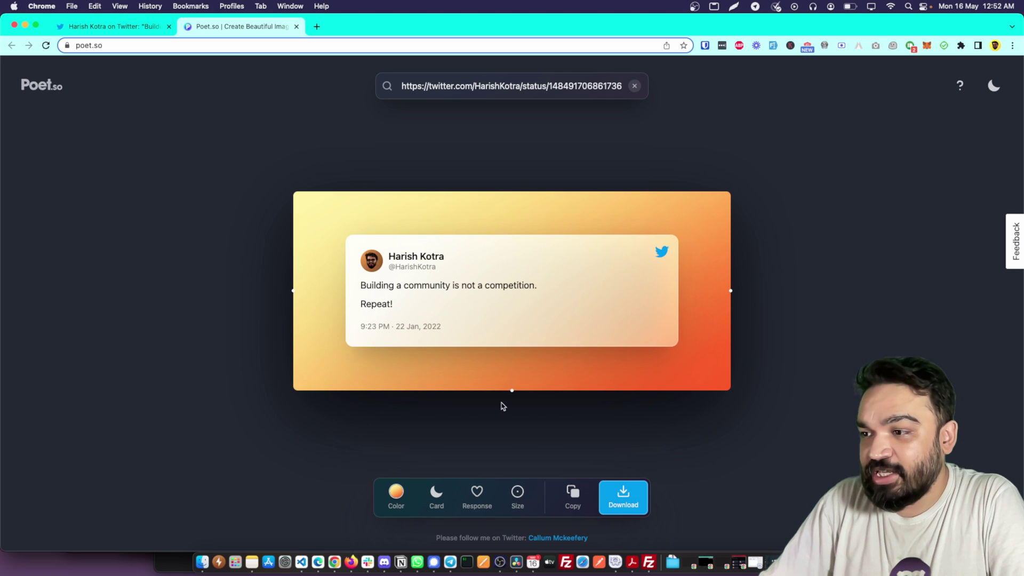
Step: Make the canvas taller and wider, then download and save the tweet image
{"action": "left_click_drag", "start_coordinate": [512, 390], "coordinate": [512, 426]}
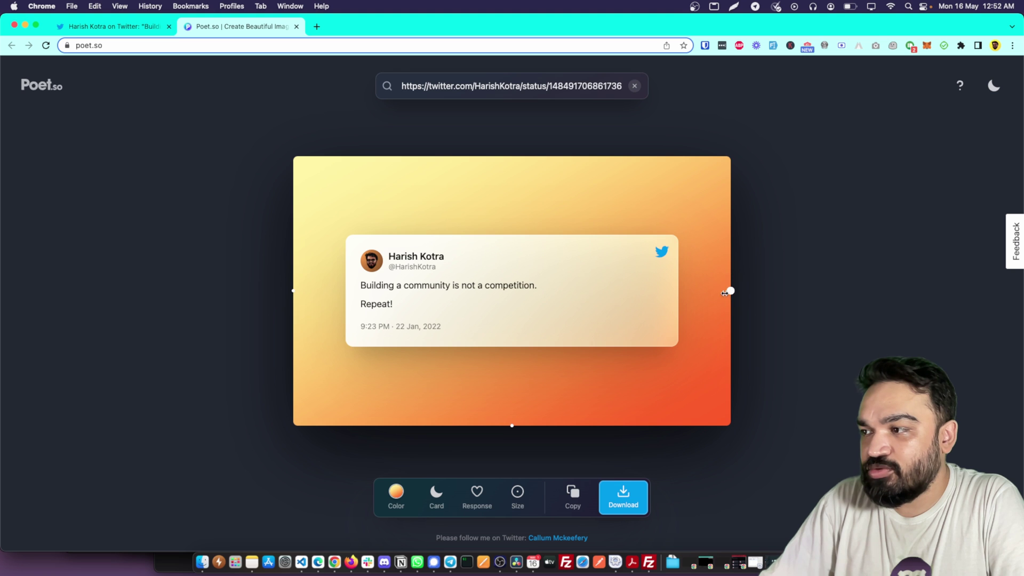
{"action": "left_click_drag", "start_coordinate": [727, 291], "coordinate": [776, 292]}
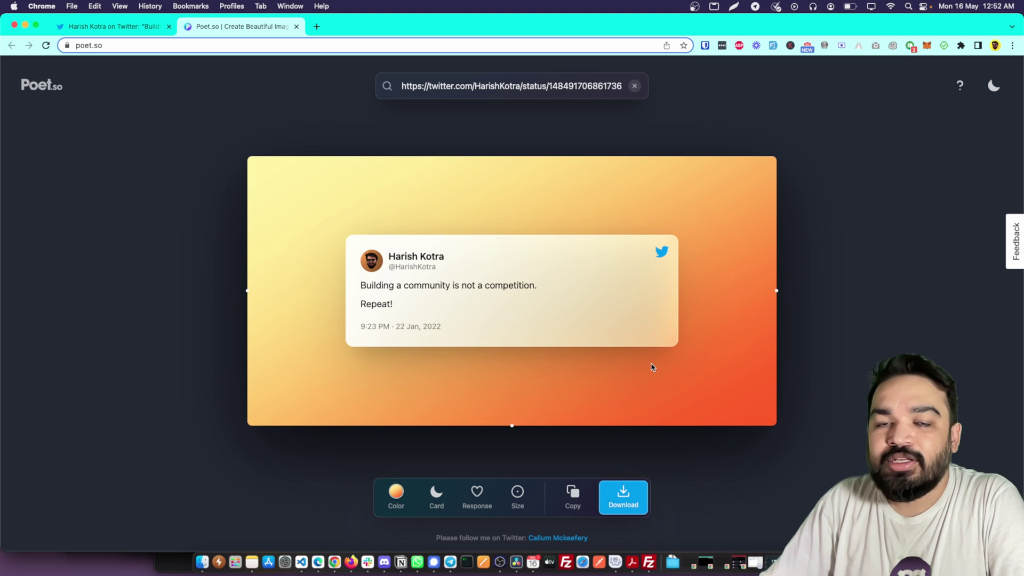
{"action": "left_click", "coordinate": [623, 496]}
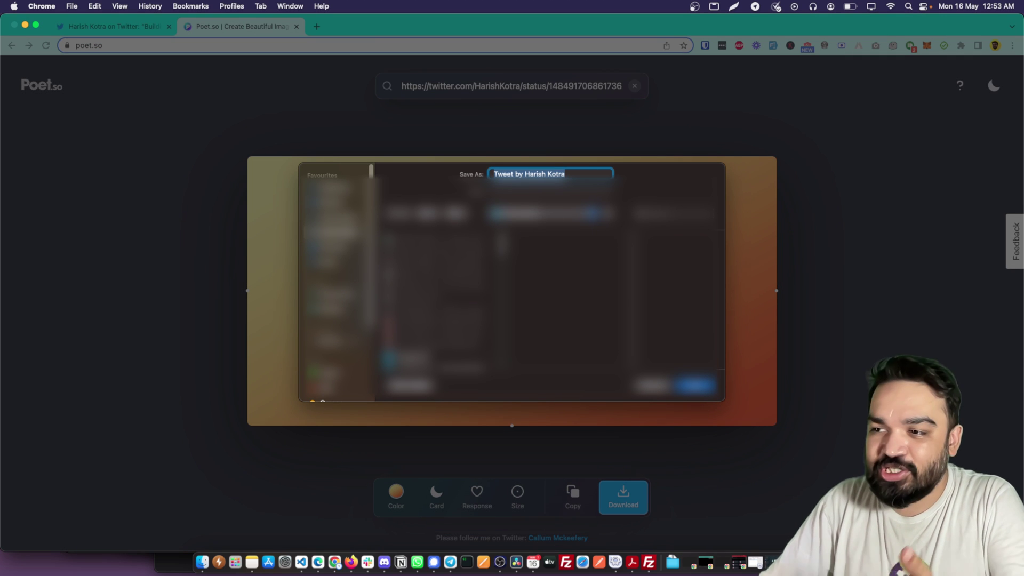
{"action": "key", "text": "Return"}
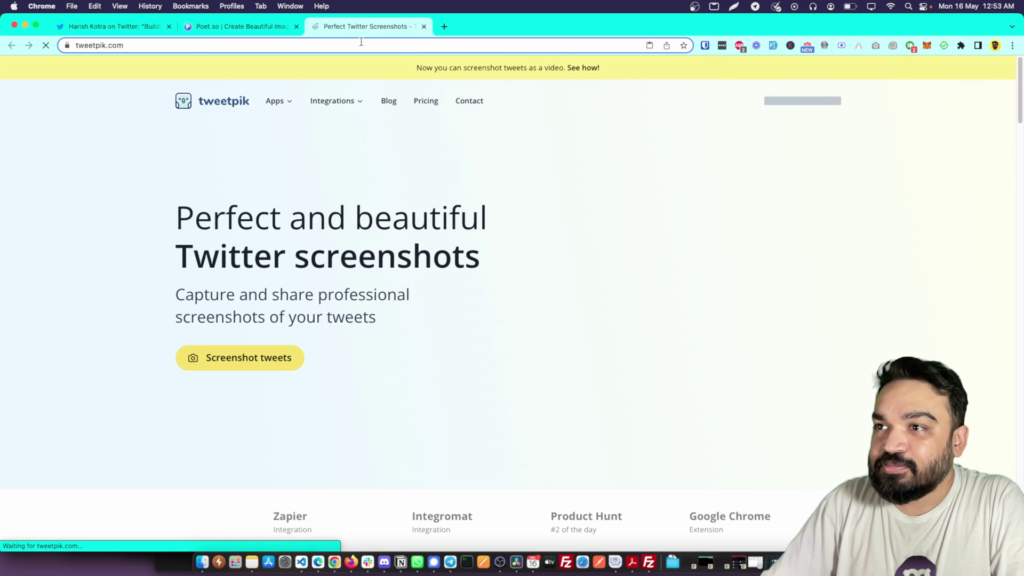
Step: Close Poet.so and paste the community tweet link into TweetPik's screenshot editor
{"action": "left_click", "coordinate": [296, 26]}
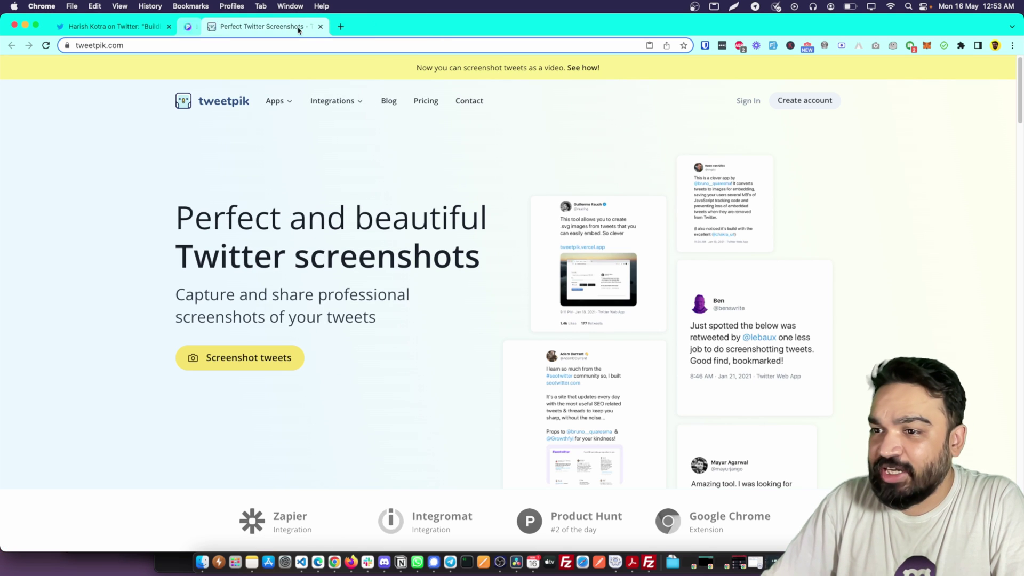
{"action": "left_click", "coordinate": [282, 362]}
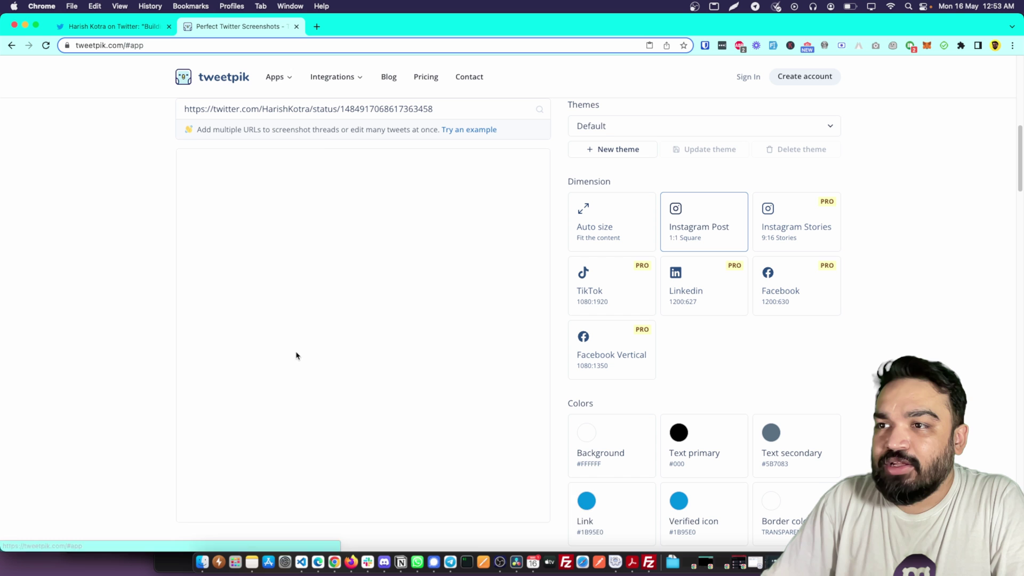
{"action": "left_click", "coordinate": [472, 107]}
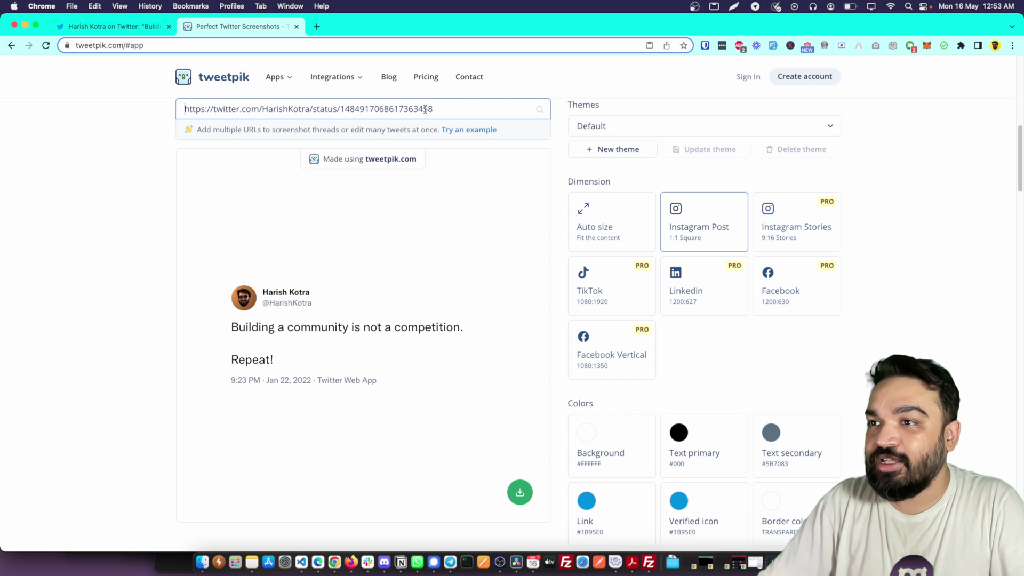
{"action": "key", "text": "super+v"}
{"action": "key", "text": "super+a"}
{"action": "key", "text": "super+v"}
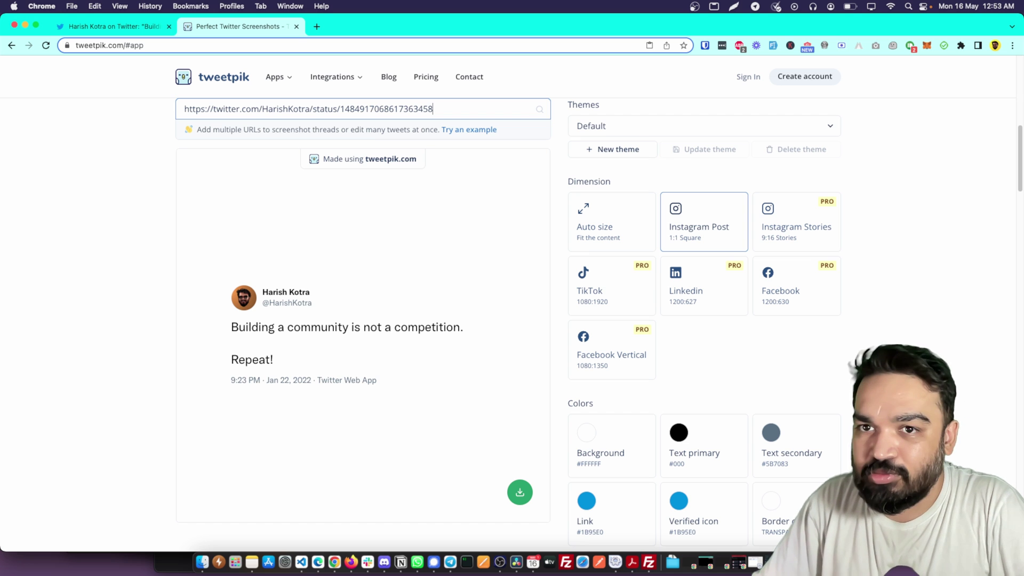
{"action": "key", "text": "super+Tab"}
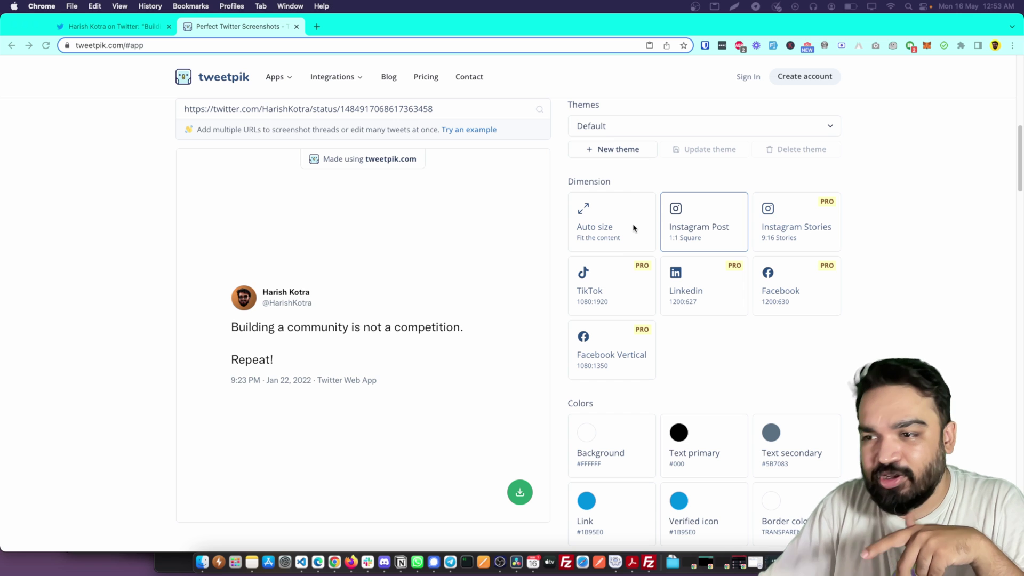
Step: Keep the square Instagram Post size and set a near-black background
{"action": "left_click", "coordinate": [608, 235]}
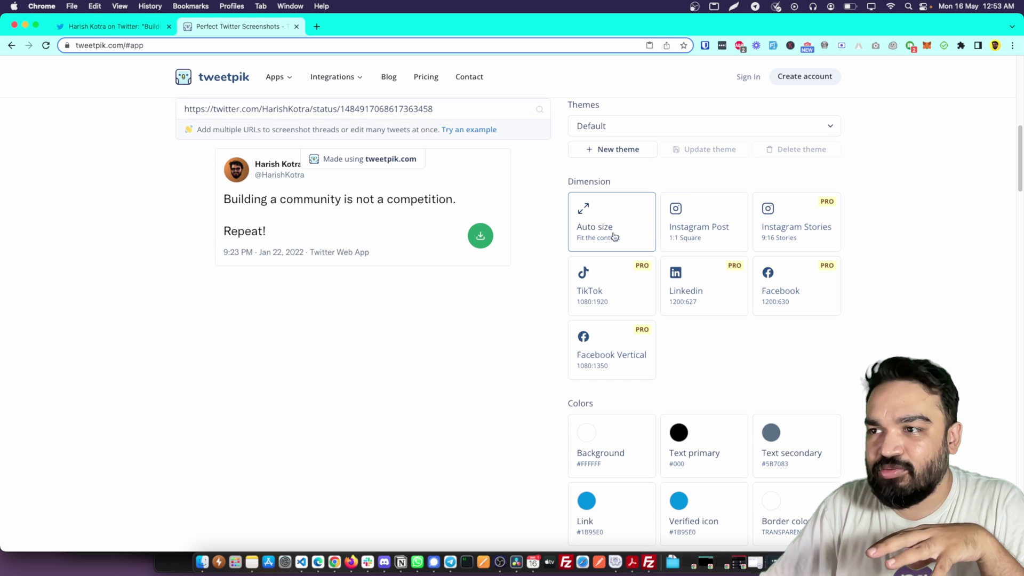
{"action": "left_click", "coordinate": [678, 232]}
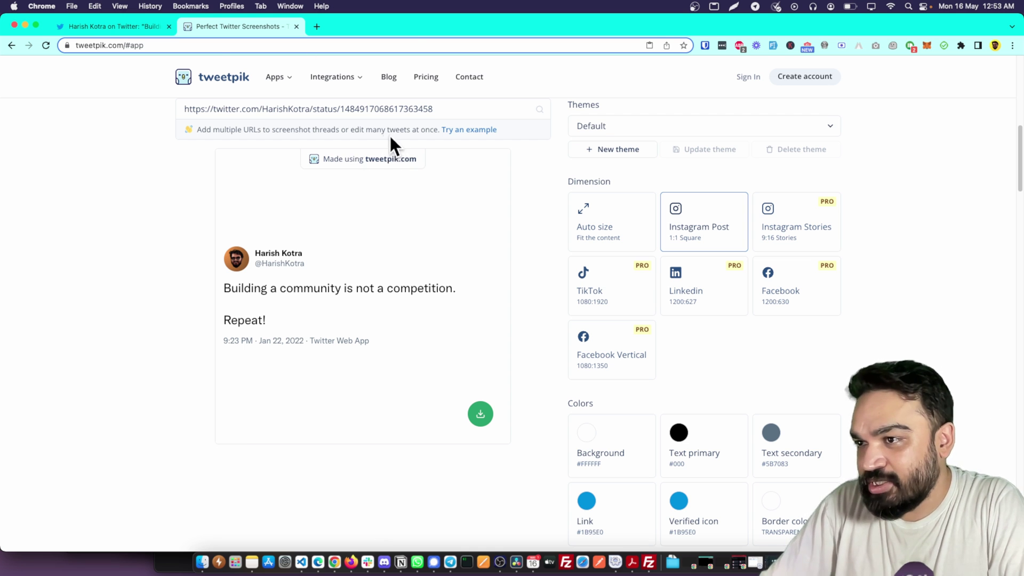
{"action": "scroll", "coordinate": [574, 242], "scroll_direction": "down", "scroll_amount": 3}
{"action": "scroll", "coordinate": [601, 256], "scroll_direction": "down", "scroll_amount": 1}
{"action": "left_click", "coordinate": [596, 304]}
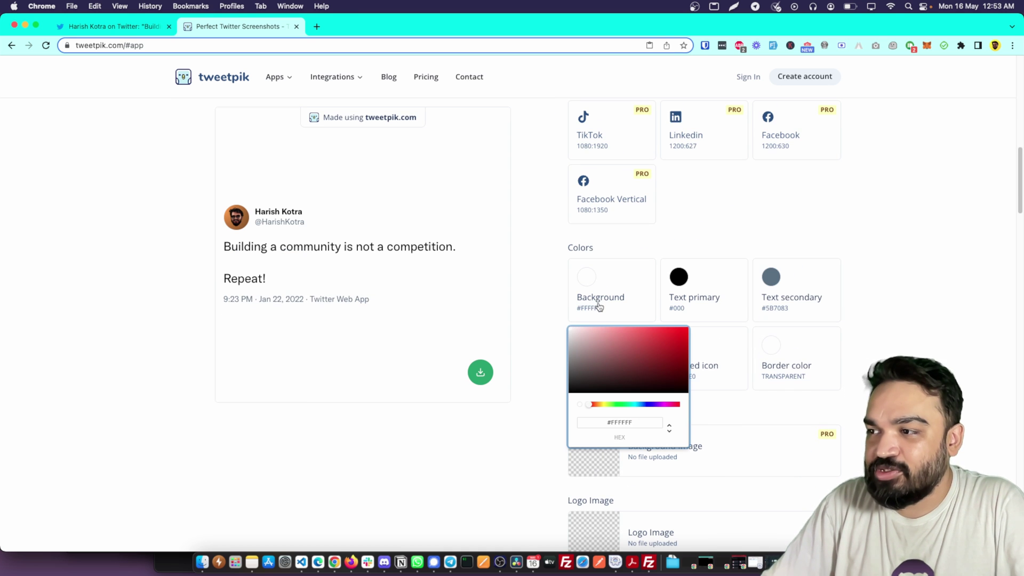
{"action": "mouse_move", "coordinate": [619, 359]}
{"action": "left_mouse_down"}
{"action": "mouse_move", "coordinate": [612, 353]}
{"action": "mouse_move", "coordinate": [617, 365]}
{"action": "mouse_move", "coordinate": [600, 387]}
{"action": "left_mouse_up"}
{"action": "left_click", "coordinate": [605, 405]}
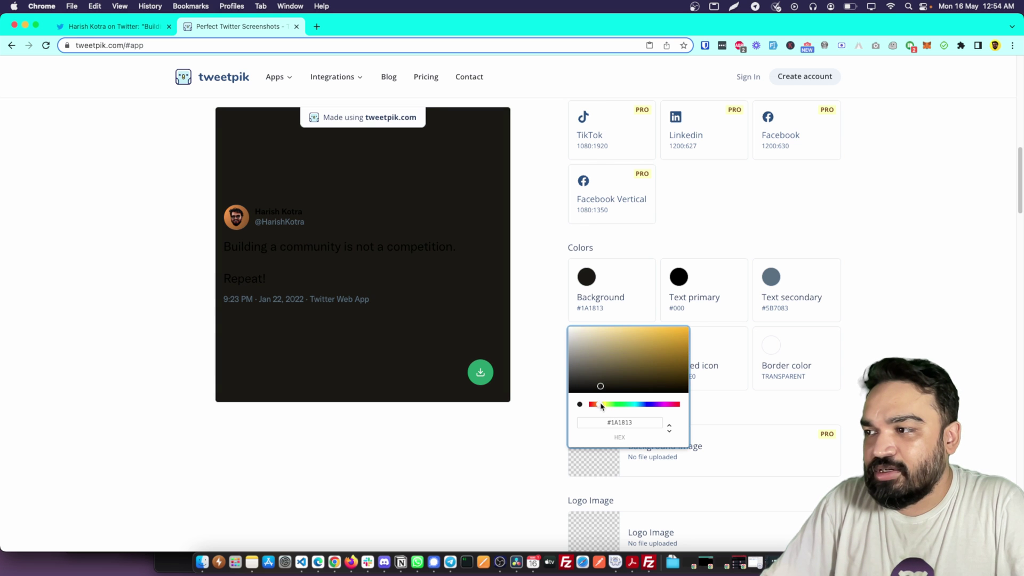
Step: Make the primary text red and the secondary text white
{"action": "left_click", "coordinate": [678, 276]}
{"action": "left_click_drag", "start_coordinate": [706, 339], "coordinate": [752, 345]}
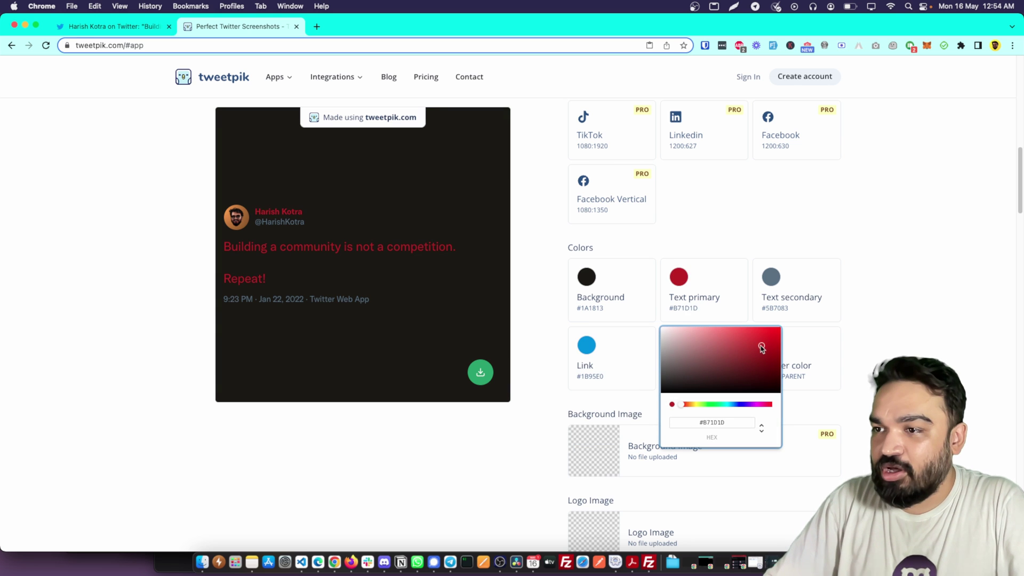
{"action": "left_click", "coordinate": [771, 277]}
{"action": "left_click_drag", "start_coordinate": [783, 357], "coordinate": [740, 329]}
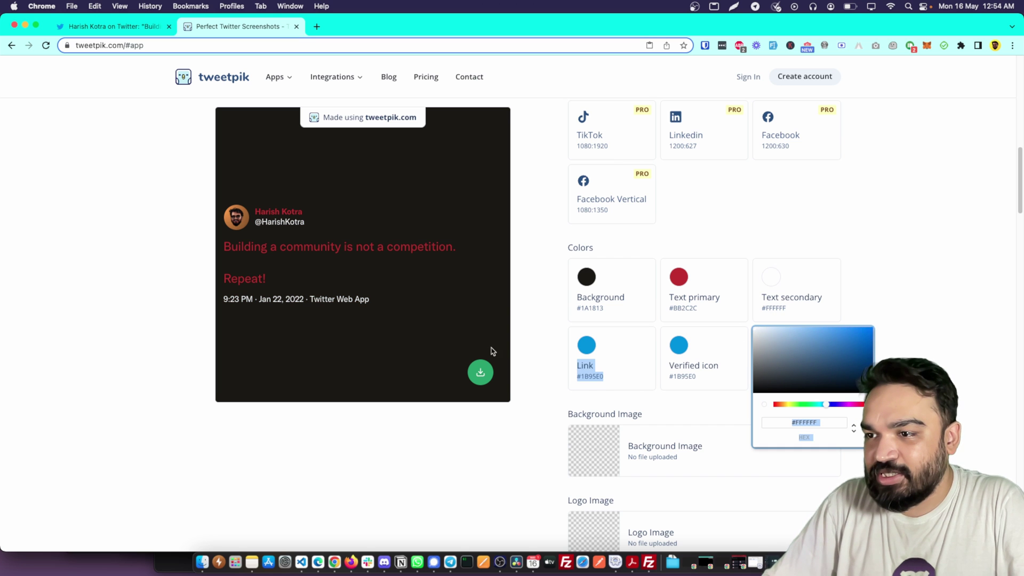
{"action": "left_click", "coordinate": [454, 450]}
{"action": "scroll", "coordinate": [659, 450], "scroll_direction": "down", "scroll_amount": 1}
{"action": "scroll", "coordinate": [652, 447], "scroll_direction": "down", "scroll_amount": 2}
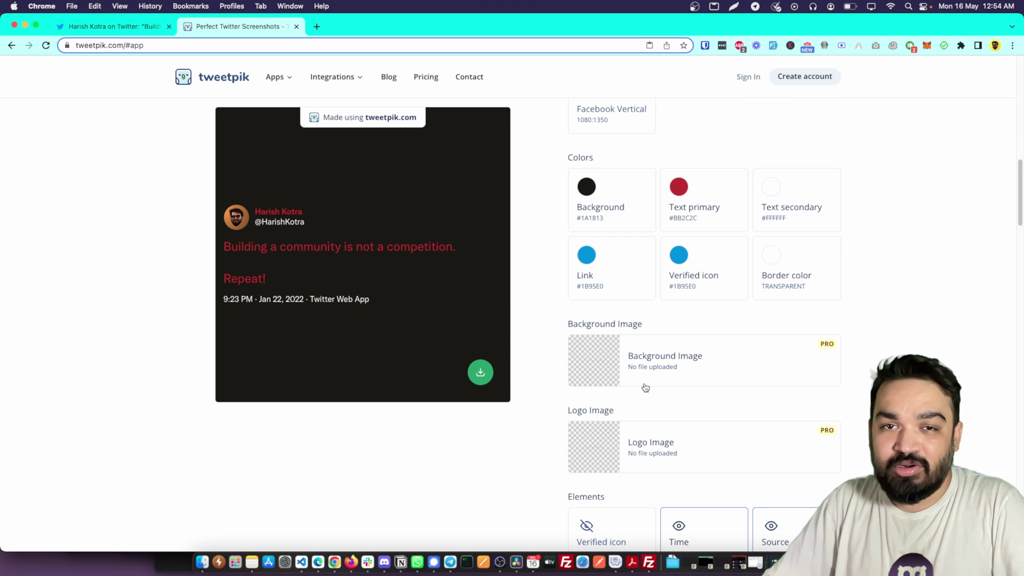
{"action": "scroll", "coordinate": [681, 435], "scroll_direction": "down", "scroll_amount": 1}
{"action": "scroll", "coordinate": [681, 436], "scroll_direction": "down", "scroll_amount": 3}
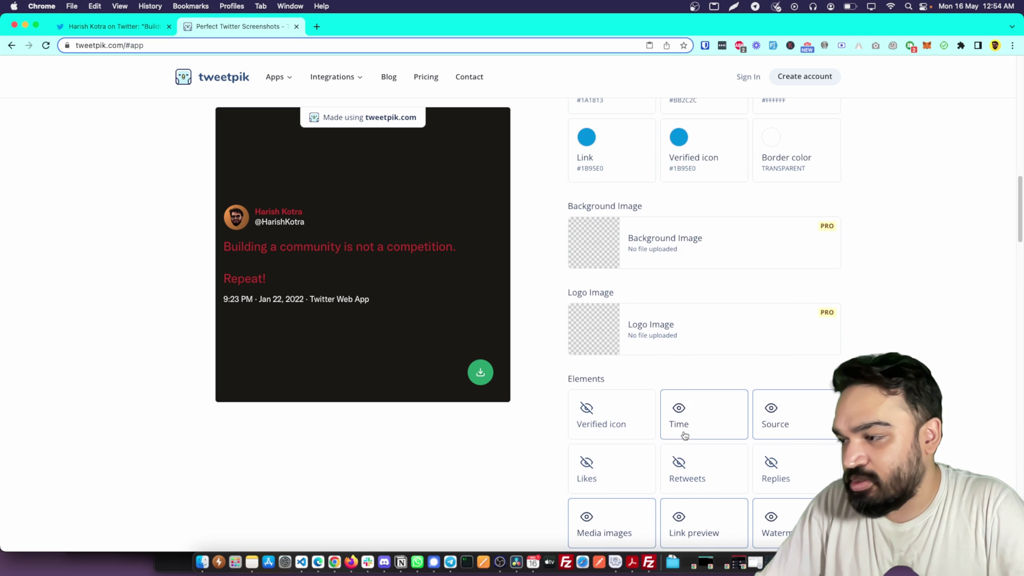
{"action": "scroll", "coordinate": [681, 435], "scroll_direction": "down", "scroll_amount": 2}
Step: Show only the retweet count, widen the logo to 186px, and narrow the text width
{"action": "left_click", "coordinate": [701, 388]}
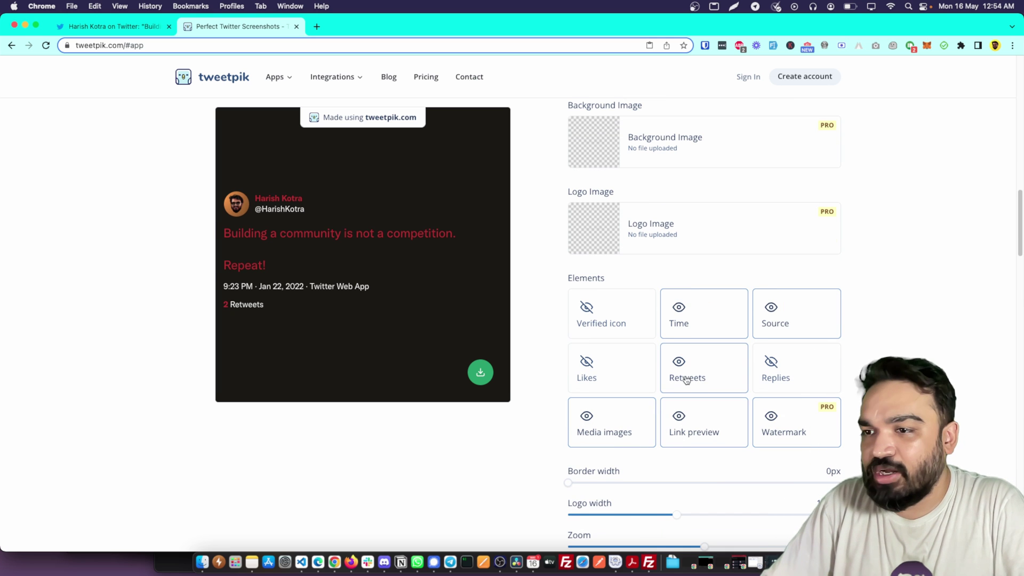
{"action": "left_click", "coordinate": [611, 376]}
{"action": "left_click", "coordinate": [756, 374]}
{"action": "left_click", "coordinate": [756, 374]}
{"action": "left_click", "coordinate": [682, 376]}
{"action": "left_click", "coordinate": [652, 382]}
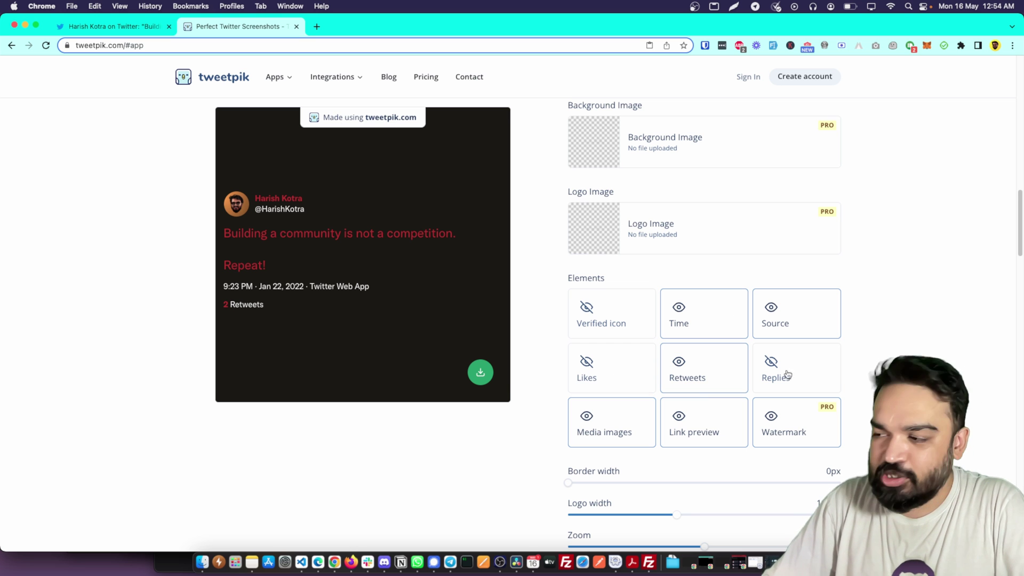
{"action": "scroll", "coordinate": [839, 407], "scroll_direction": "down", "scroll_amount": 2}
{"action": "scroll", "coordinate": [743, 477], "scroll_direction": "down", "scroll_amount": 1}
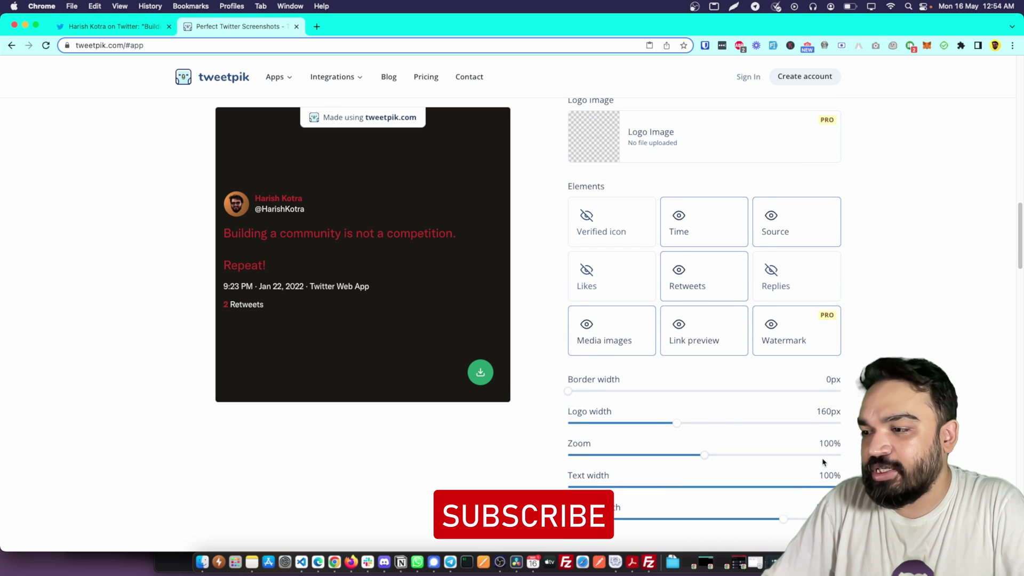
{"action": "mouse_move", "coordinate": [704, 435]}
{"action": "left_mouse_down"}
{"action": "mouse_move", "coordinate": [782, 434]}
{"action": "mouse_move", "coordinate": [635, 434]}
{"action": "mouse_move", "coordinate": [681, 434]}
{"action": "left_mouse_up"}
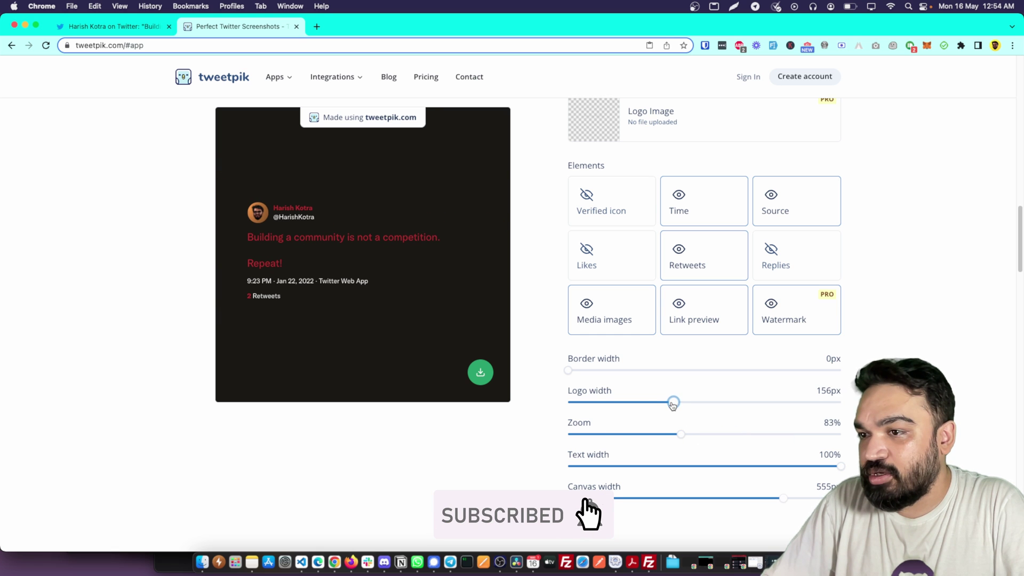
{"action": "left_click_drag", "start_coordinate": [671, 402], "coordinate": [693, 402]}
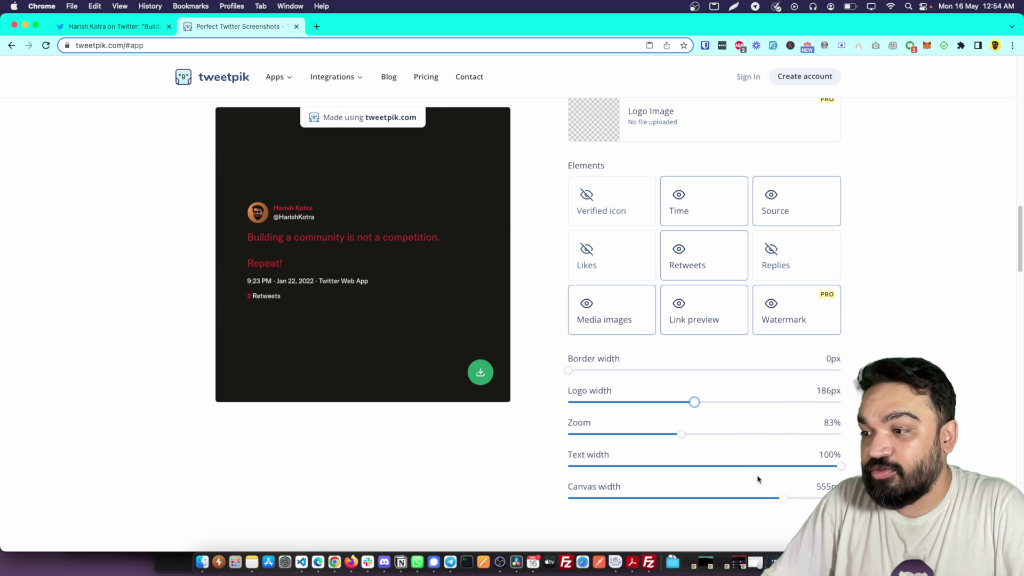
{"action": "left_click_drag", "start_coordinate": [802, 466], "coordinate": [788, 465]}
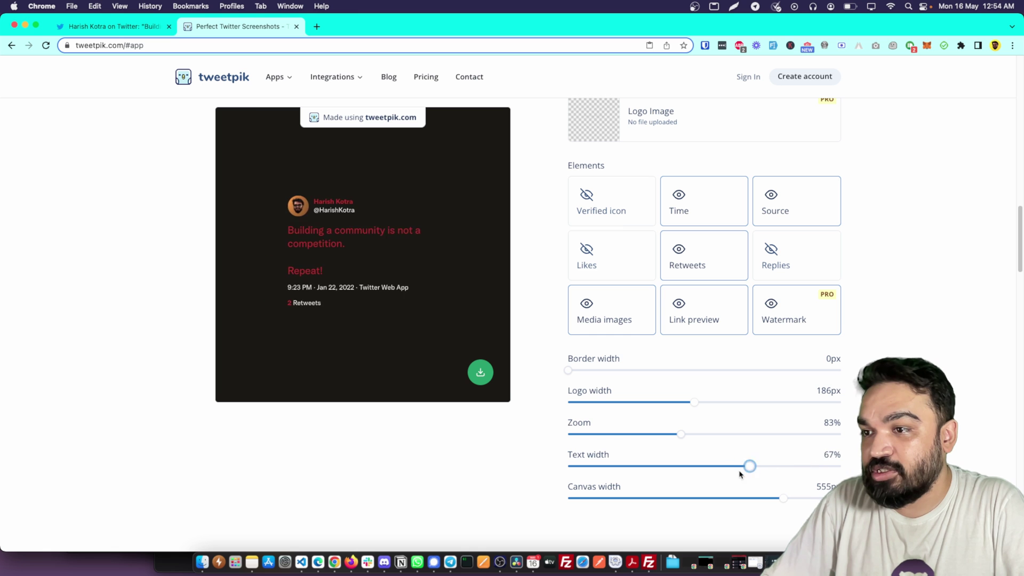
{"action": "left_click_drag", "start_coordinate": [792, 477], "coordinate": [842, 465]}
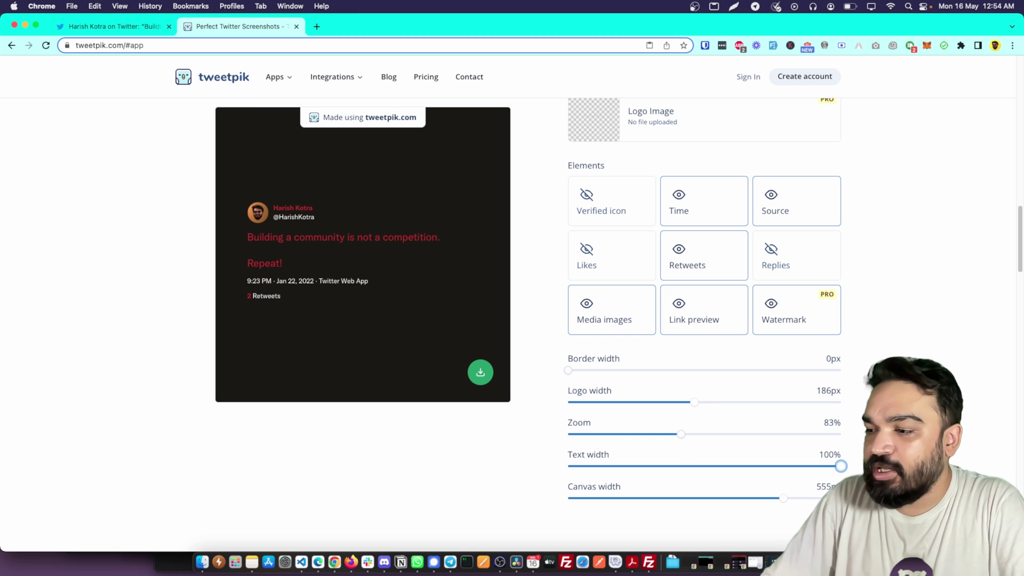
{"action": "scroll", "coordinate": [840, 452], "scroll_direction": "down", "scroll_amount": 1}
{"action": "scroll", "coordinate": [839, 452], "scroll_direction": "down", "scroll_amount": 5}
{"action": "scroll", "coordinate": [844, 461], "scroll_direction": "down", "scroll_amount": 2}
{"action": "scroll", "coordinate": [852, 464], "scroll_direction": "up", "scroll_amount": 5}
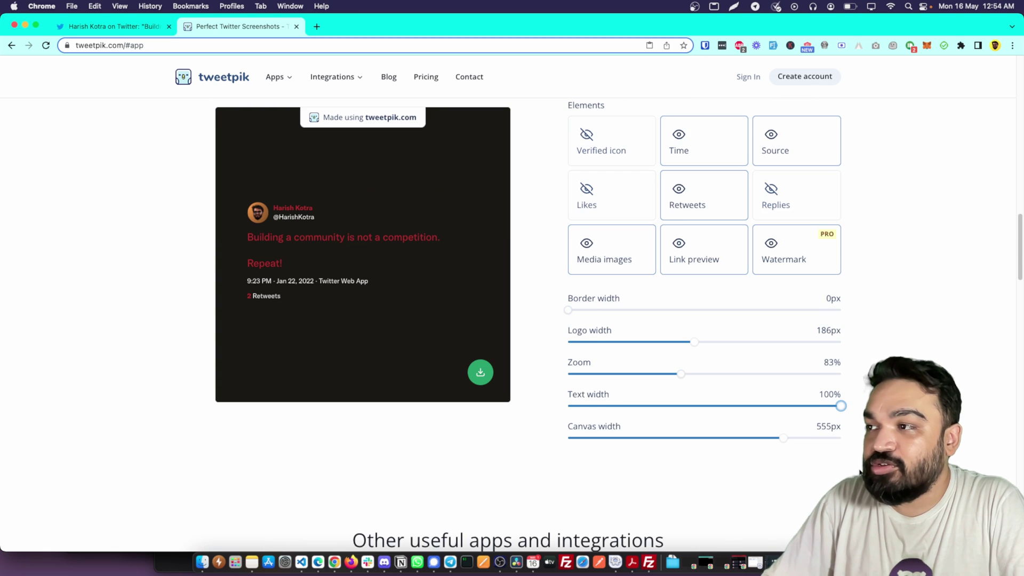
{"action": "scroll", "coordinate": [861, 472], "scroll_direction": "up", "scroll_amount": 1}
{"action": "scroll", "coordinate": [800, 448], "scroll_direction": "up", "scroll_amount": 3}
{"action": "scroll", "coordinate": [696, 376], "scroll_direction": "up", "scroll_amount": 4}
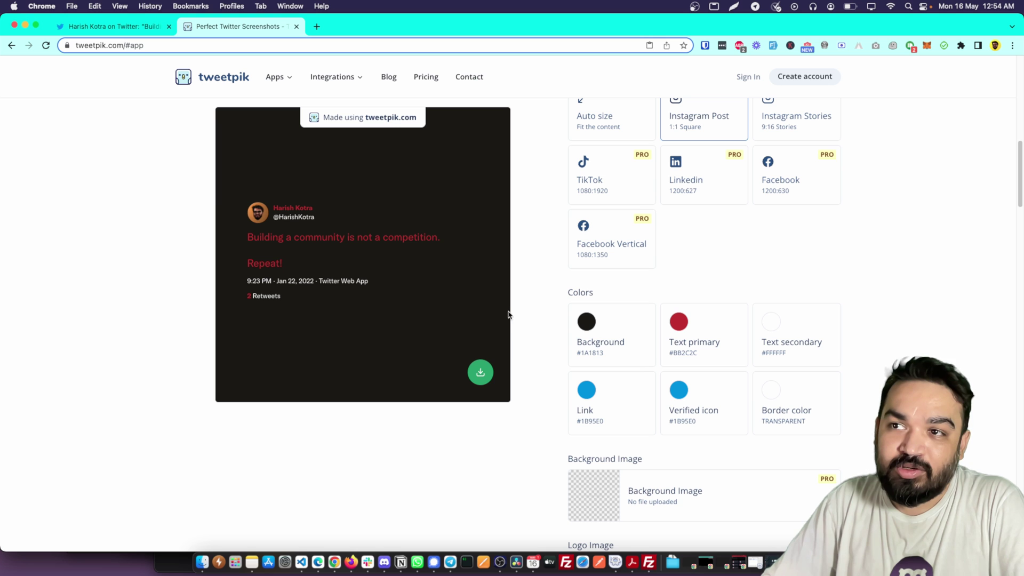
Step: View TweetPik's SVG, PNG and JPG download options, then close them
{"action": "left_click", "coordinate": [481, 372]}
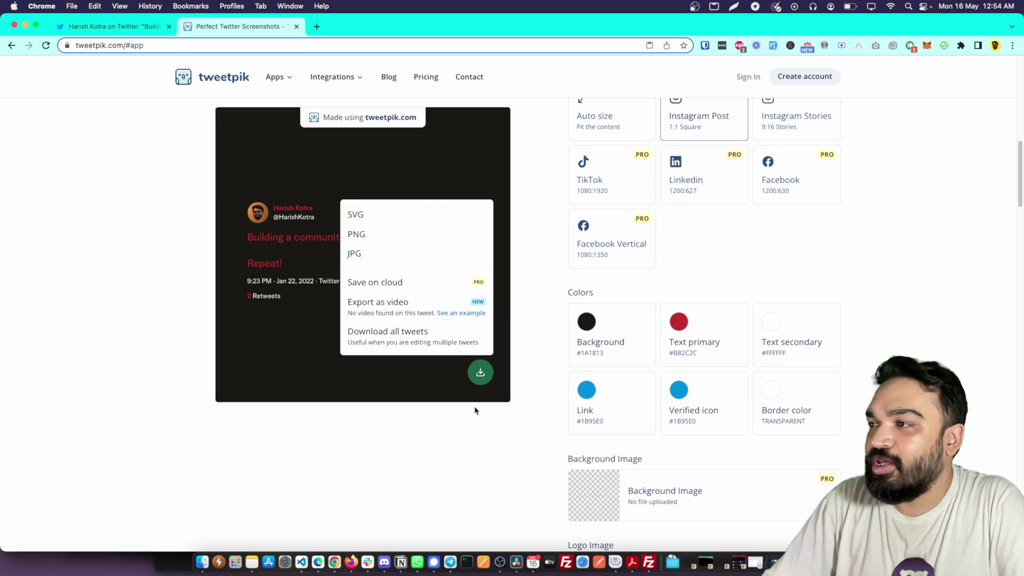
{"action": "left_click", "coordinate": [452, 428]}
{"action": "scroll", "coordinate": [454, 424], "scroll_direction": "up", "scroll_amount": 5}
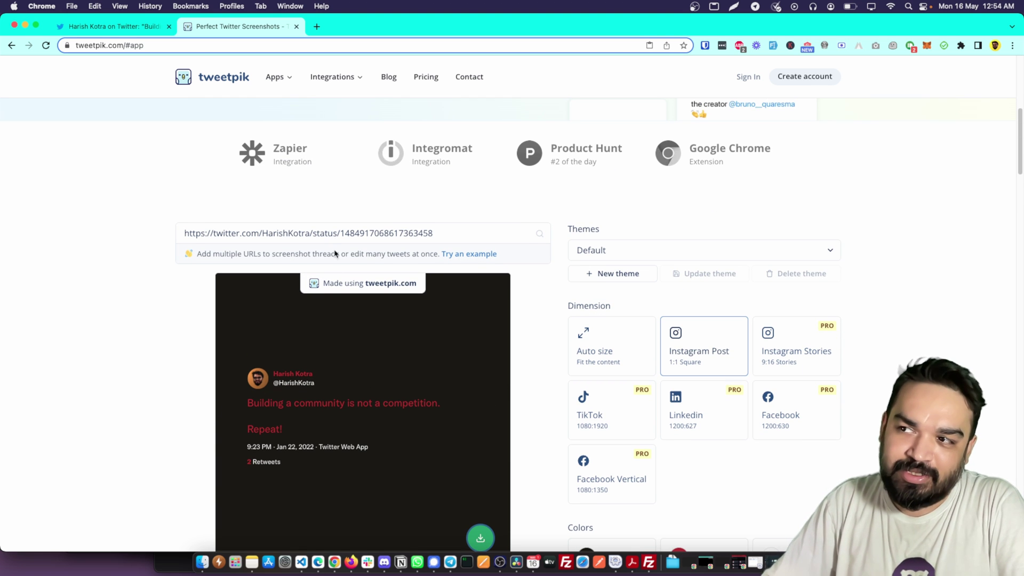
{"action": "scroll", "coordinate": [358, 305], "scroll_direction": "down", "scroll_amount": 1}
{"action": "scroll", "coordinate": [358, 305], "scroll_direction": "down", "scroll_amount": 1}
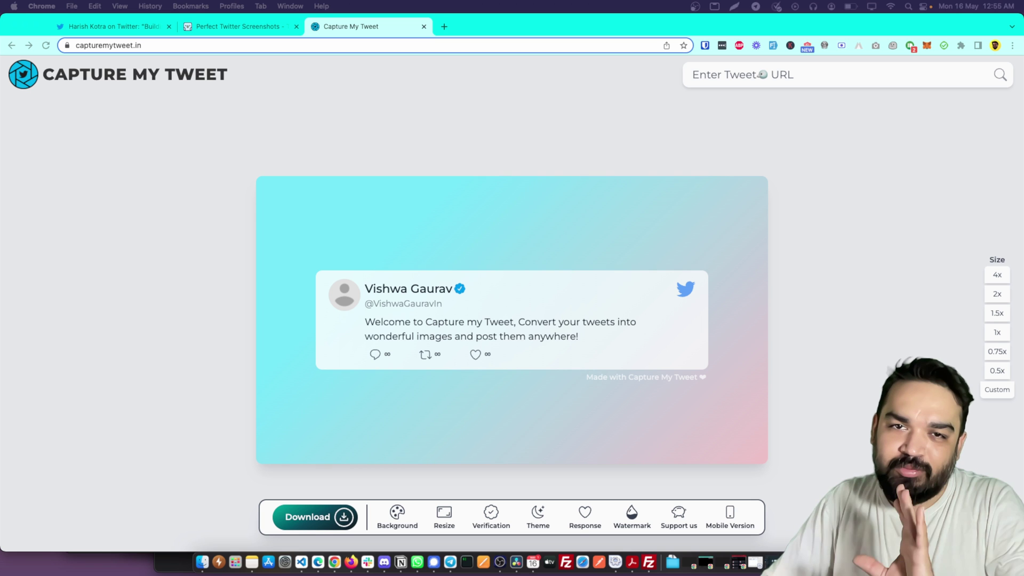
Step: Paste the community tweet link into the Enter Tweet URL field and load it
{"action": "left_click", "coordinate": [801, 74]}
{"action": "key", "text": "super+v"}
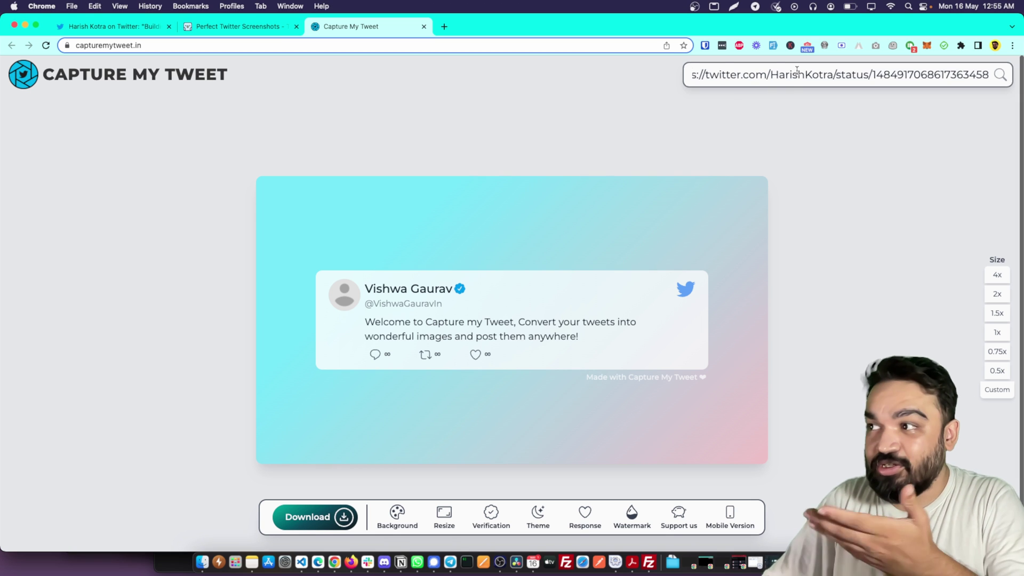
{"action": "left_click", "coordinate": [810, 140]}
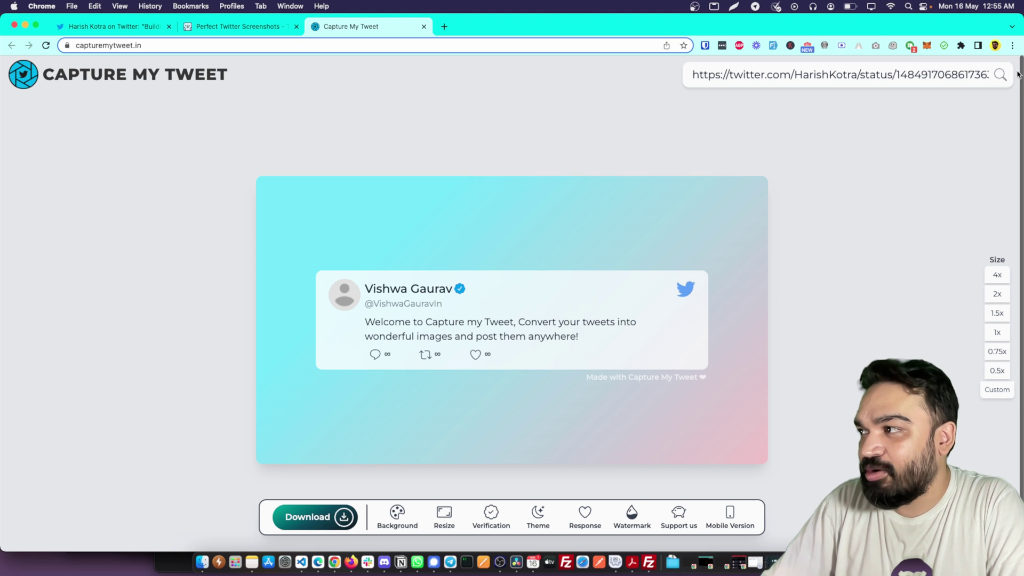
{"action": "left_click", "coordinate": [1000, 75]}
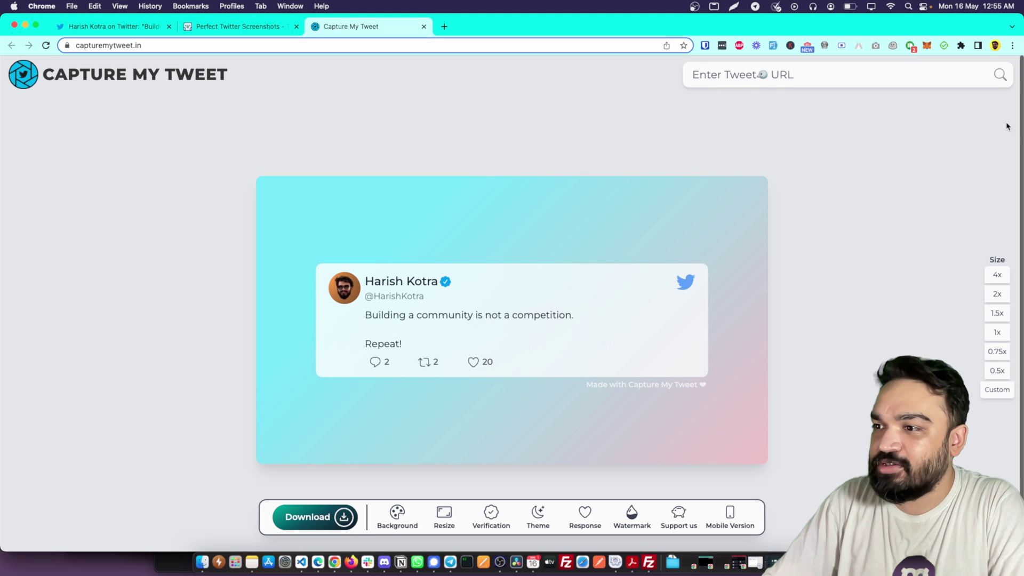
{"action": "scroll", "coordinate": [708, 301], "scroll_direction": "down", "scroll_amount": 2}
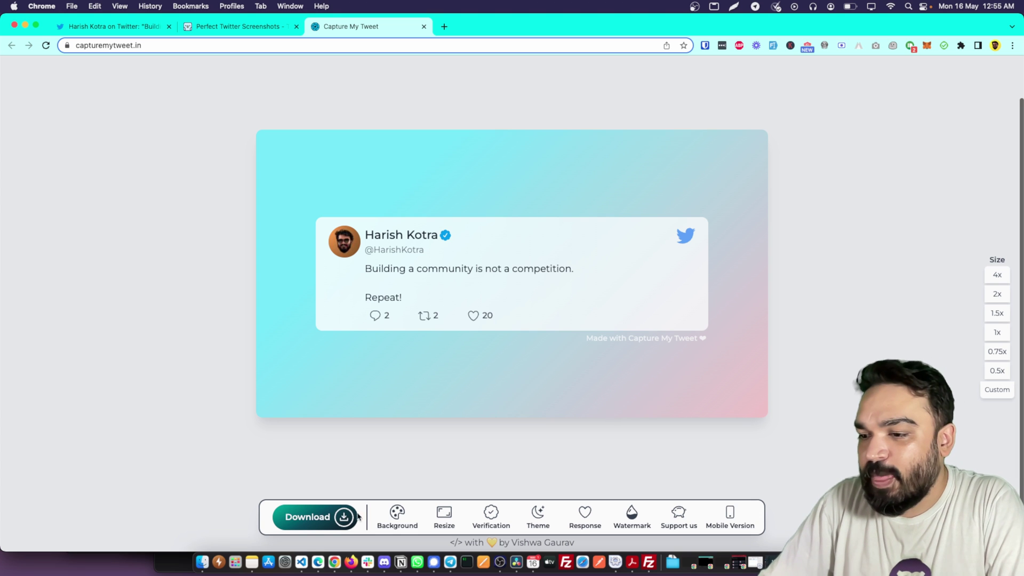
Step: Apply the light cyan-blue gradient and the Instagram Story canvas size
{"action": "left_click", "coordinate": [393, 520]}
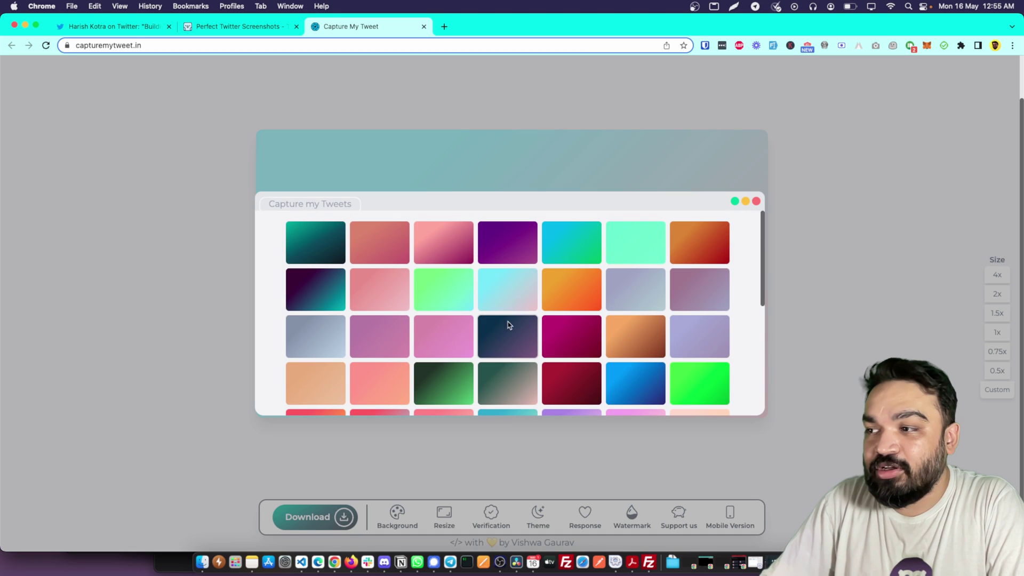
{"action": "scroll", "coordinate": [508, 324], "scroll_direction": "down", "scroll_amount": 5}
{"action": "left_click", "coordinate": [509, 303]}
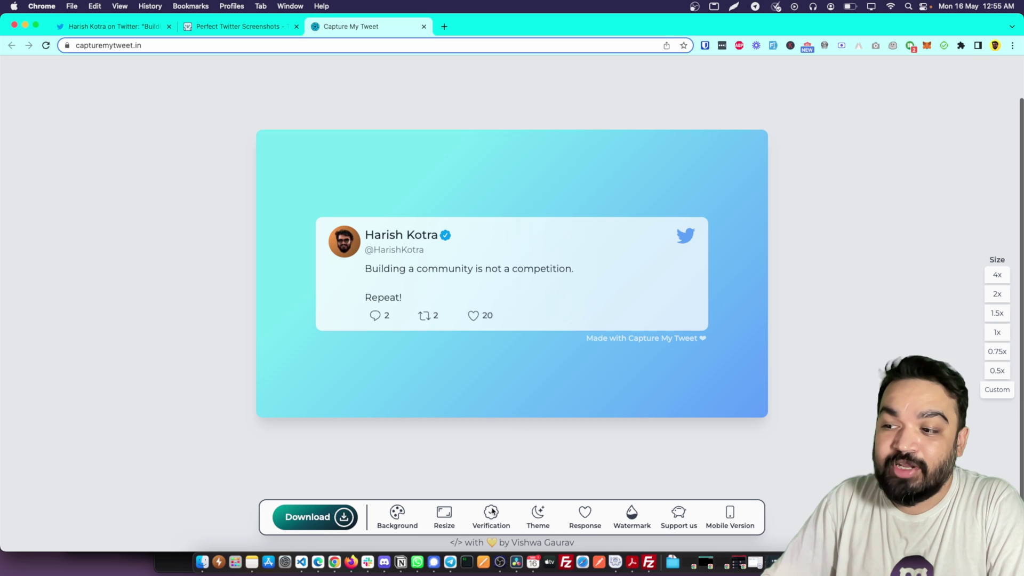
{"action": "left_click", "coordinate": [445, 517]}
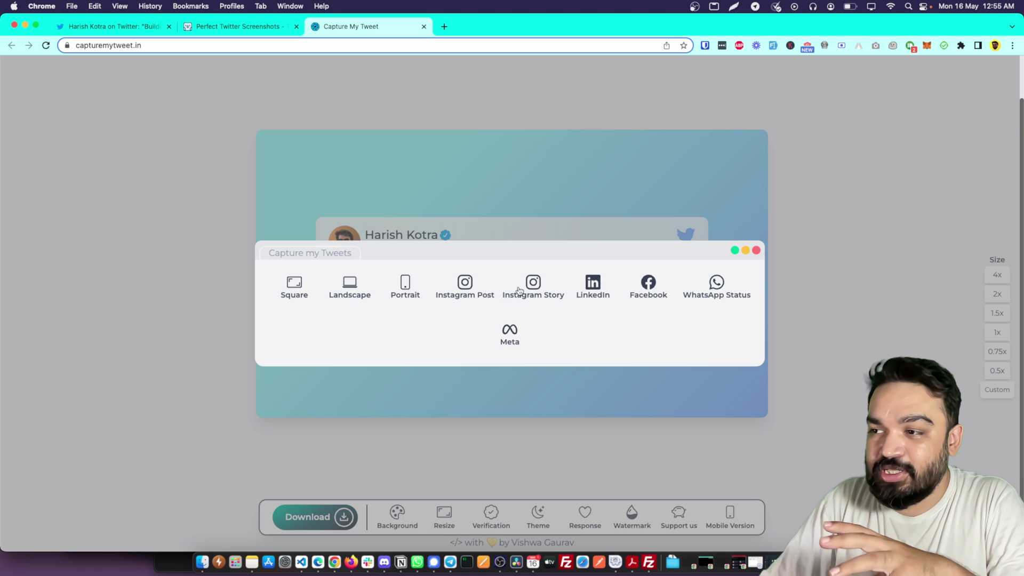
{"action": "left_click", "coordinate": [557, 297]}
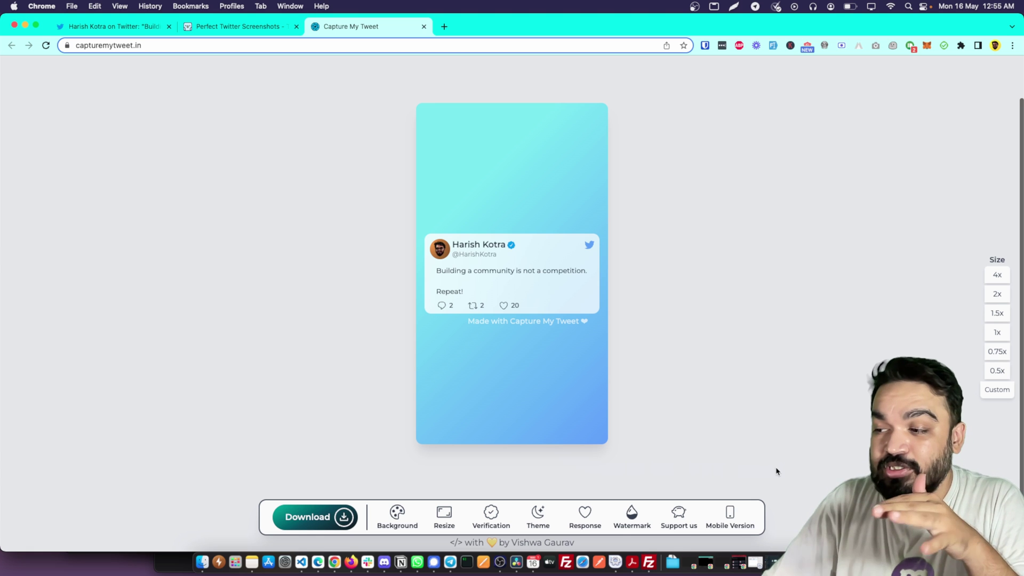
Step: Remove the watermark and toggle the reply, retweet and like counts off and on
{"action": "left_click", "coordinate": [629, 518]}
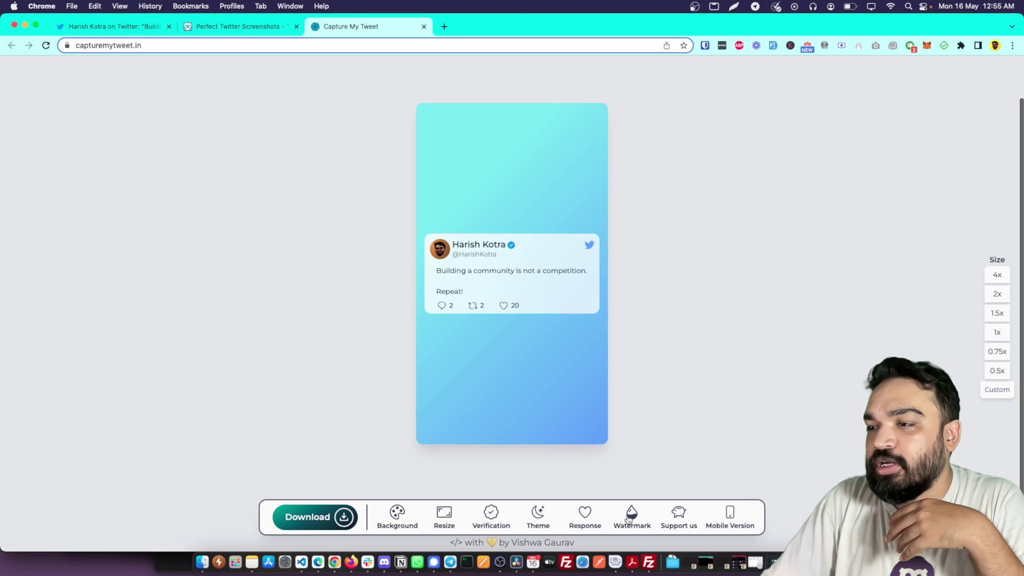
{"action": "left_click", "coordinate": [628, 519]}
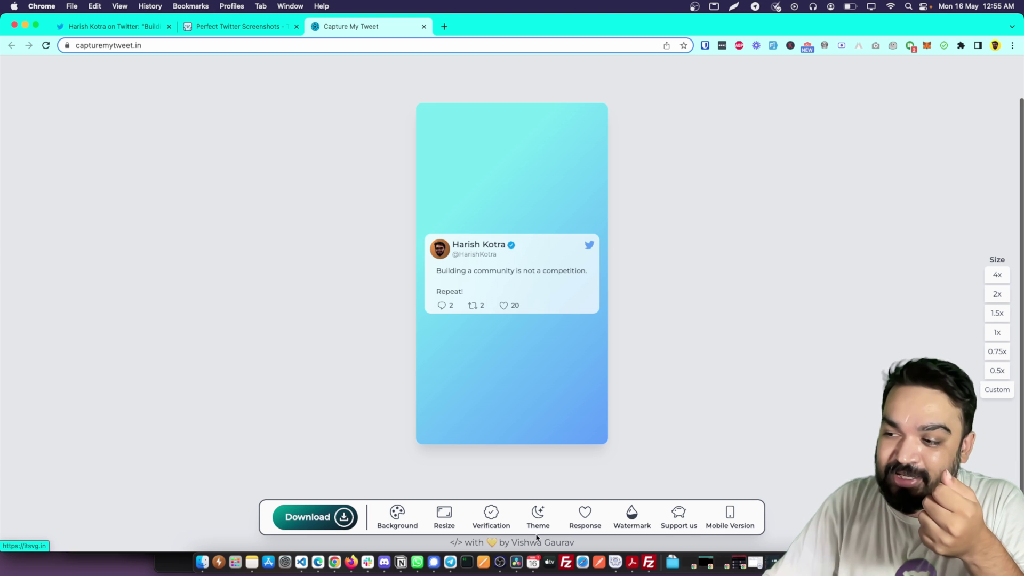
{"action": "left_click", "coordinate": [570, 524]}
{"action": "left_click", "coordinate": [569, 526]}
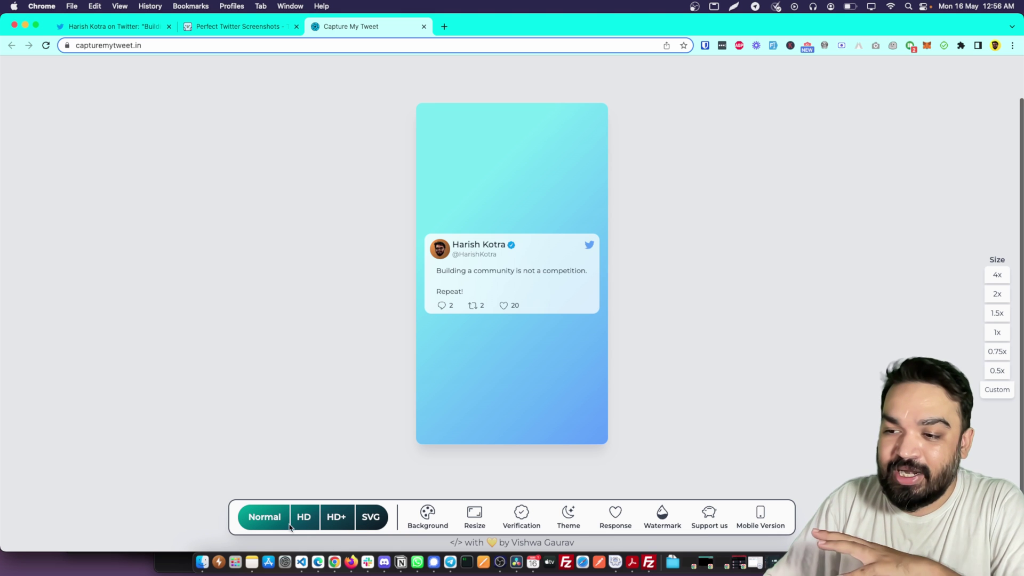
Step: Start an HD+ download, cancel the save, and open xsgames.co/tweetify/ in a new tab
{"action": "left_click", "coordinate": [346, 521]}
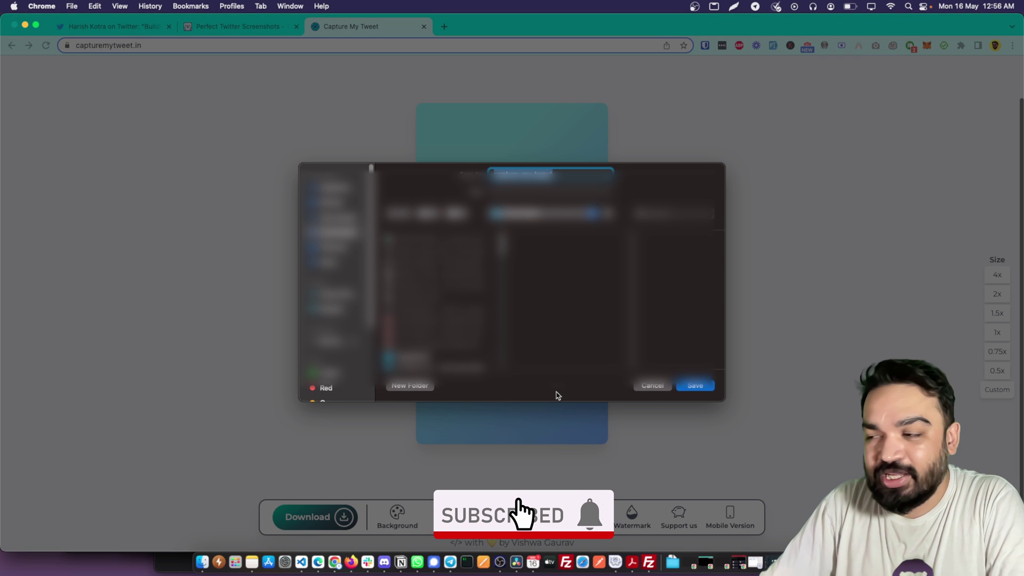
{"action": "left_click", "coordinate": [651, 388]}
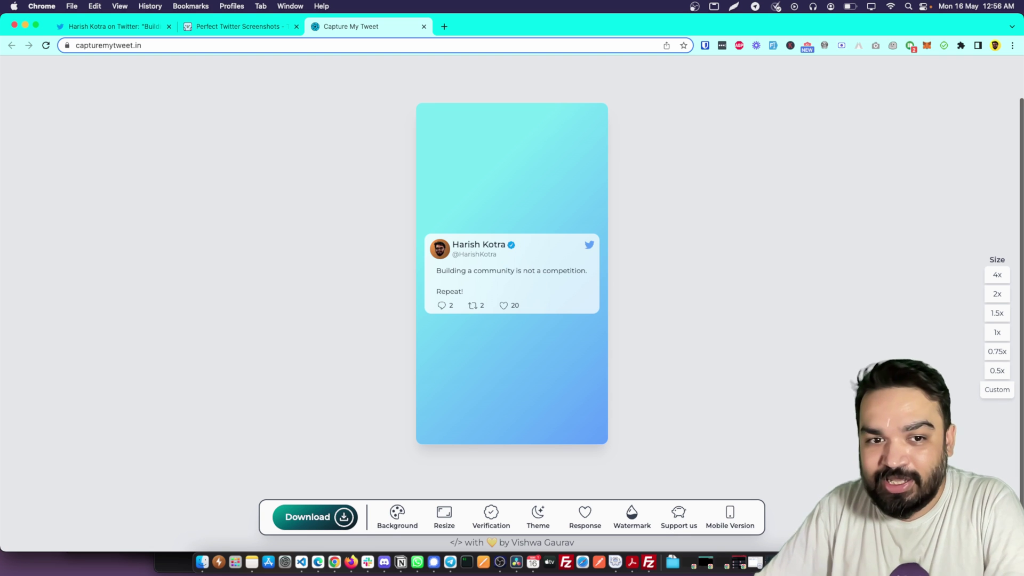
{"action": "key", "text": "super+t"}
{"action": "type", "text": "xsgames.co/tweetify/"}
{"action": "key", "text": "Return"}
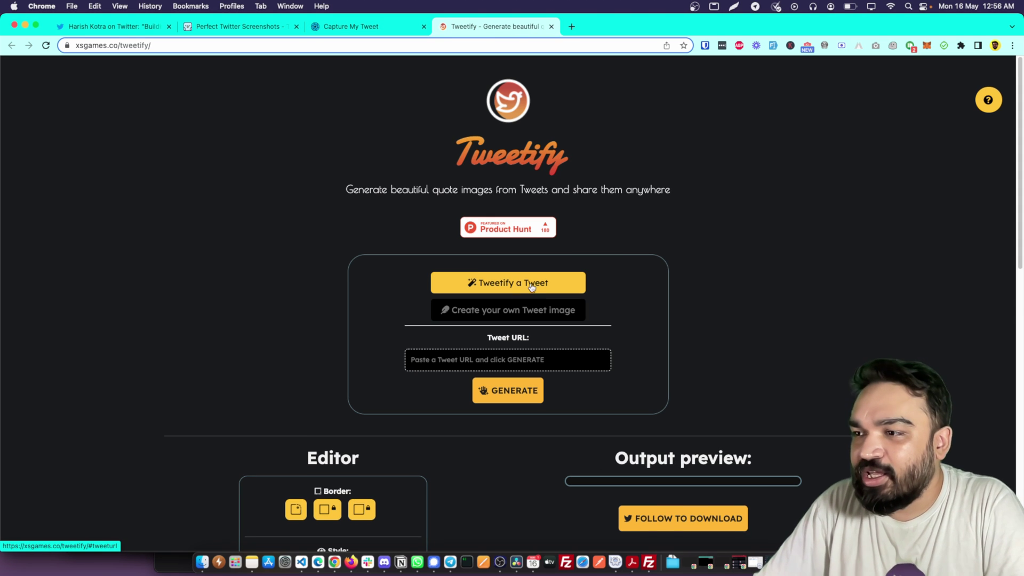
Step: Return to Tweetify's tweet-link mode, paste the community tweet URL and generate its quote image
{"action": "left_click", "coordinate": [523, 321]}
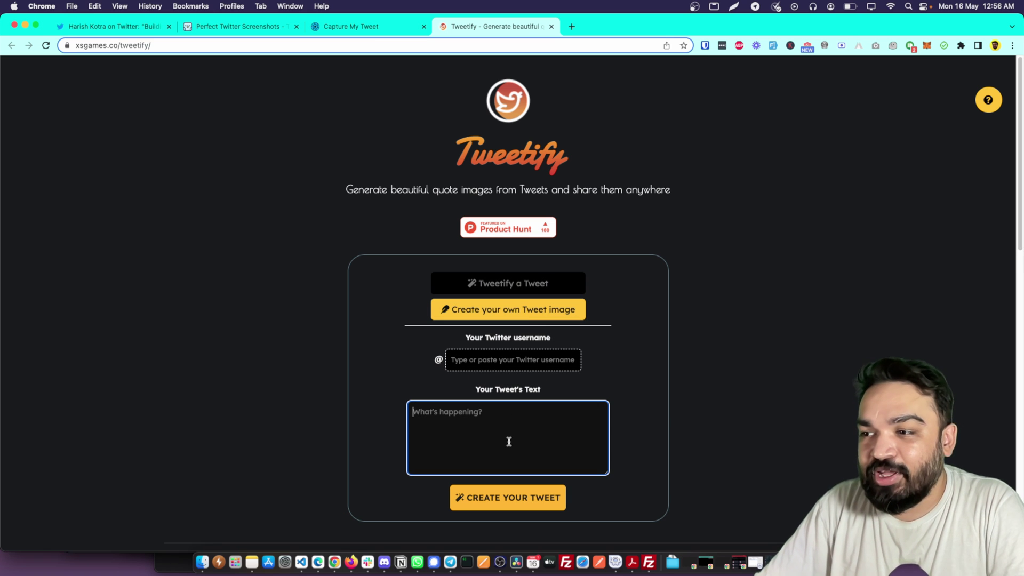
{"action": "left_click", "coordinate": [520, 365]}
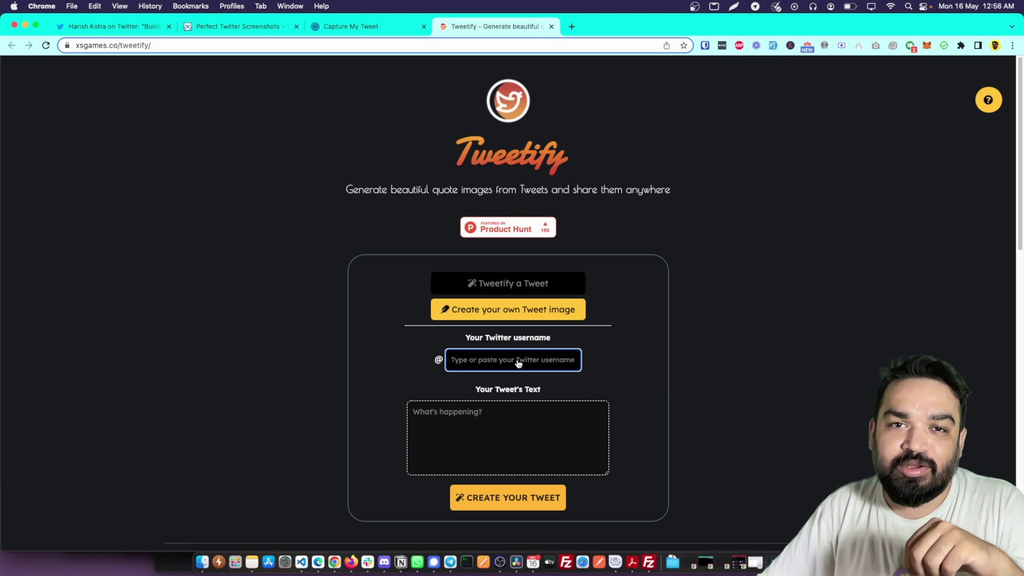
{"action": "left_click", "coordinate": [545, 287]}
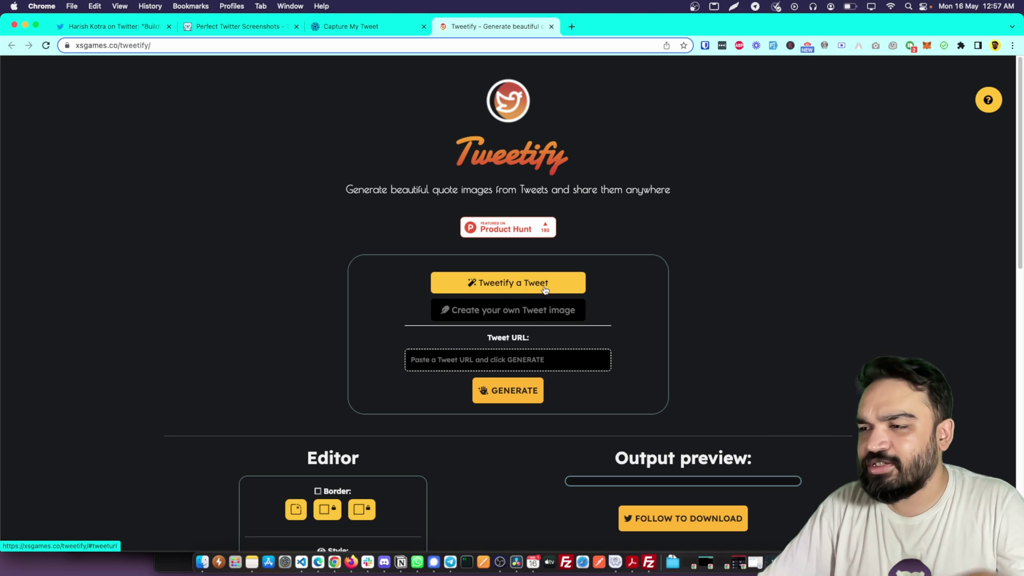
{"action": "left_click", "coordinate": [524, 353]}
{"action": "key", "text": "super+v"}
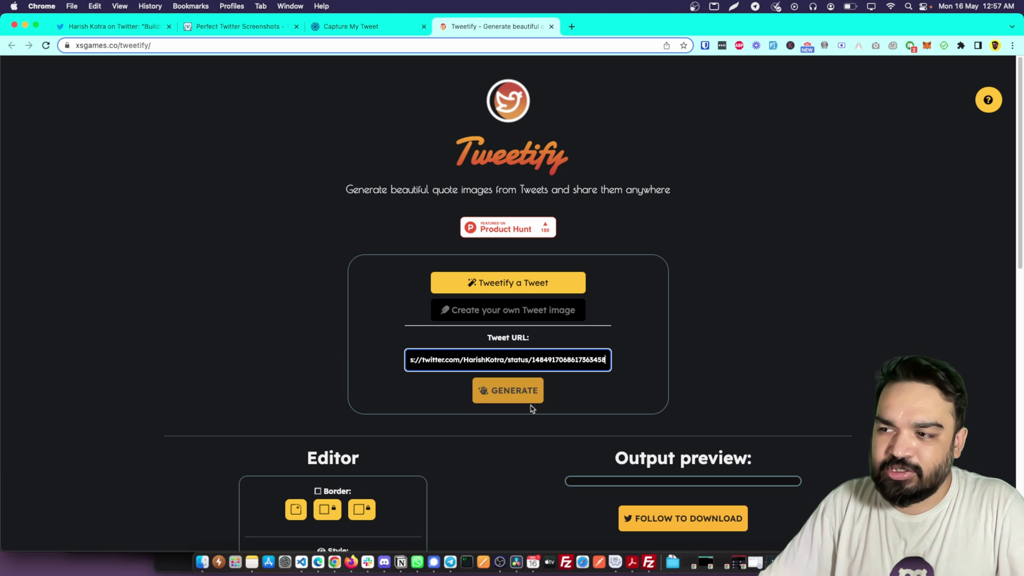
{"action": "left_click", "coordinate": [528, 392]}
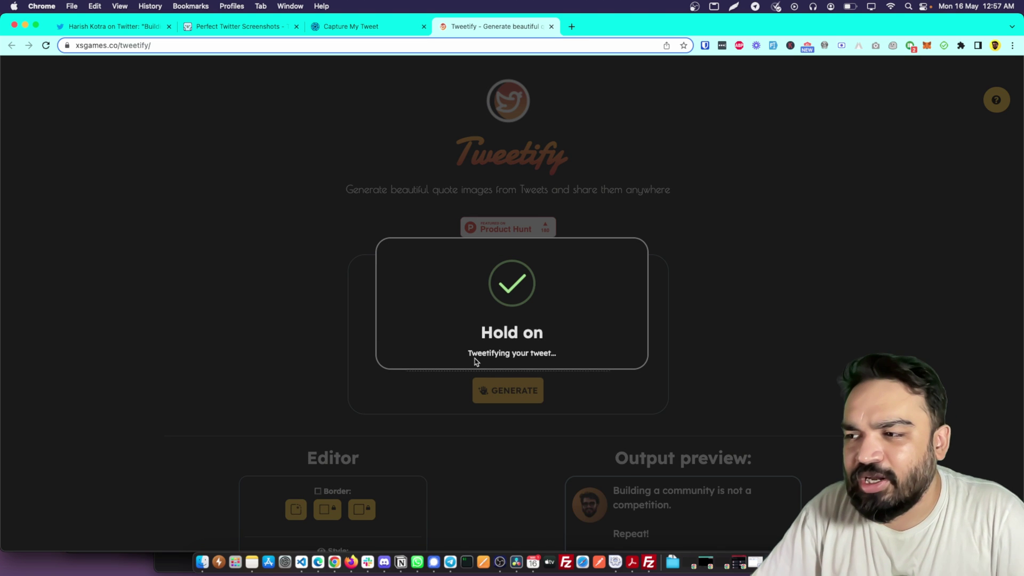
{"action": "scroll", "coordinate": [475, 360], "scroll_direction": "down", "scroll_amount": 3}
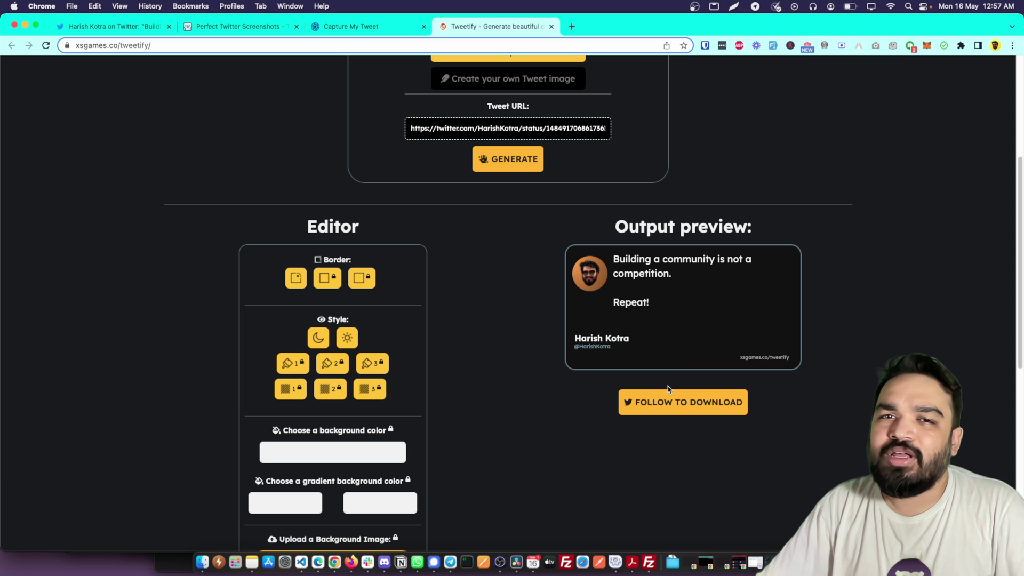
{"action": "scroll", "coordinate": [668, 389], "scroll_direction": "down", "scroll_amount": 2}
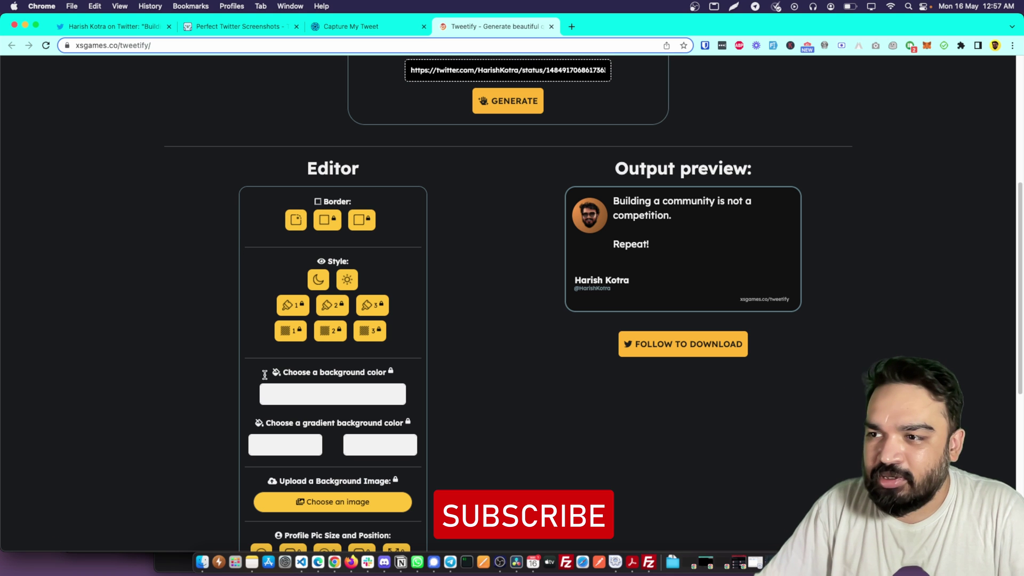
Step: Compare light and dark card styles and dismiss the Unlock All Features offer
{"action": "left_click", "coordinate": [347, 279]}
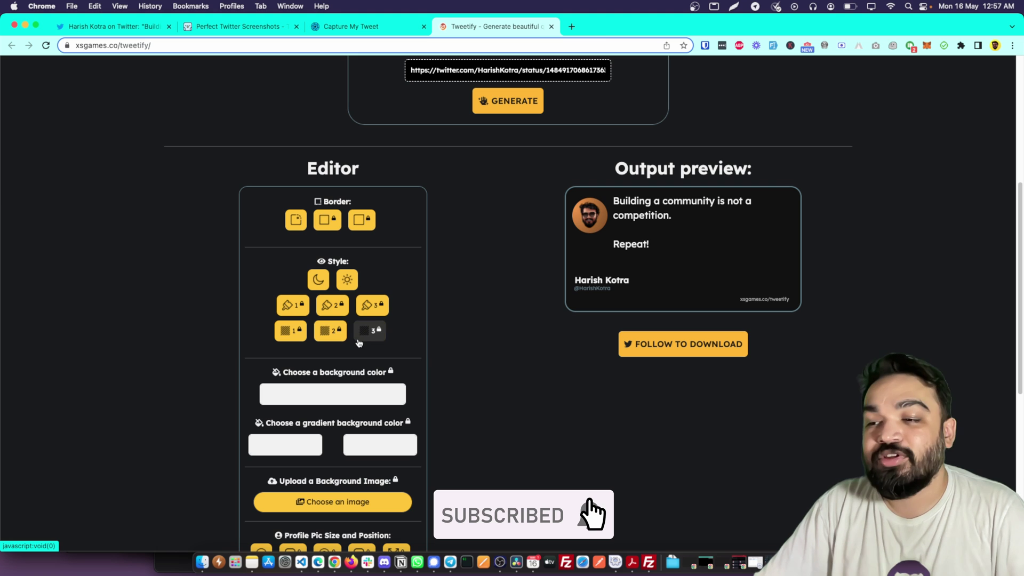
{"action": "scroll", "coordinate": [344, 343], "scroll_direction": "down", "scroll_amount": 2}
{"action": "scroll", "coordinate": [344, 342], "scroll_direction": "down", "scroll_amount": 4}
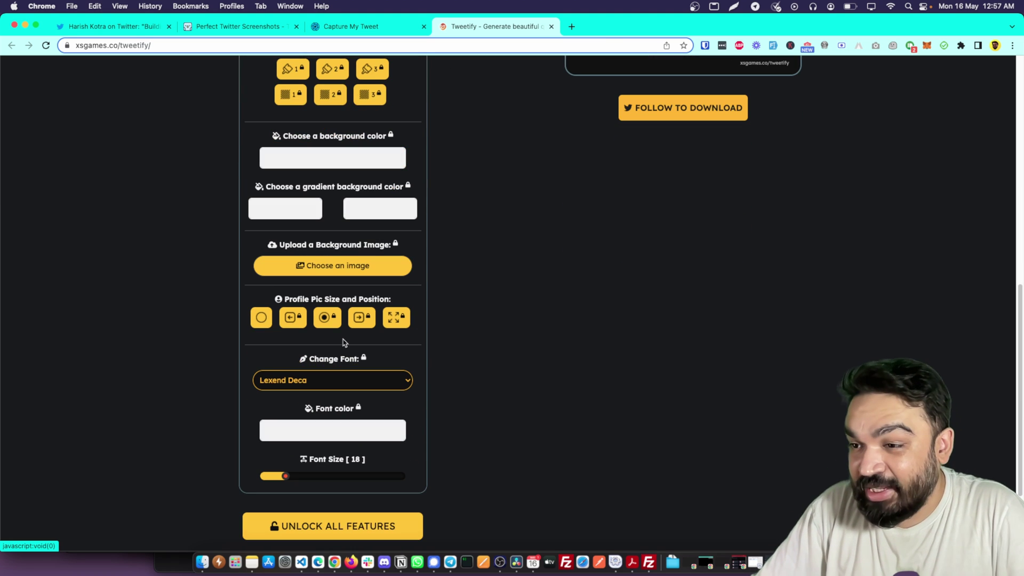
{"action": "scroll", "coordinate": [307, 368], "scroll_direction": "down", "scroll_amount": 2}
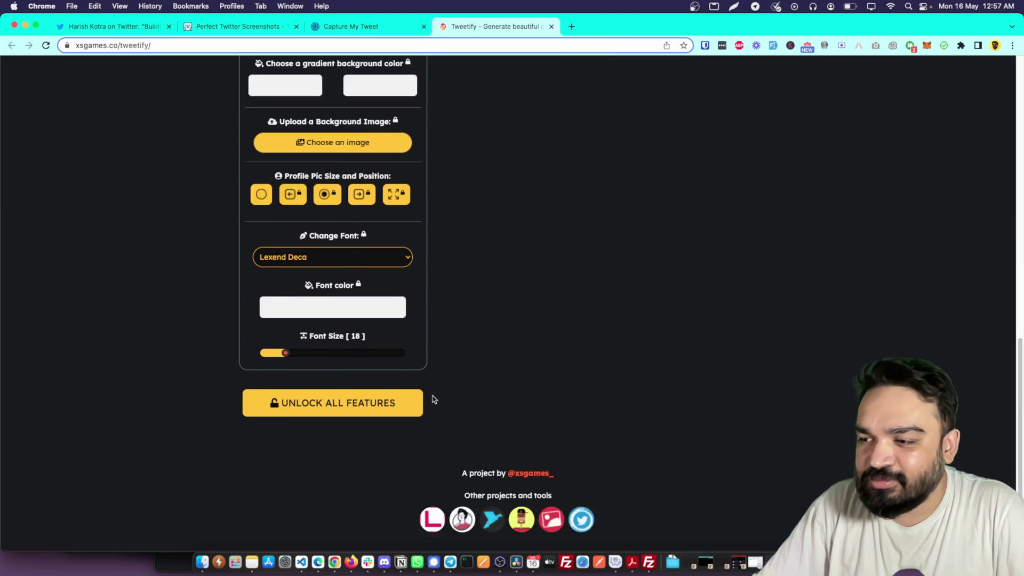
{"action": "scroll", "coordinate": [431, 399], "scroll_direction": "up", "scroll_amount": 2}
{"action": "scroll", "coordinate": [432, 399], "scroll_direction": "up", "scroll_amount": 2}
{"action": "scroll", "coordinate": [432, 399], "scroll_direction": "up", "scroll_amount": 3}
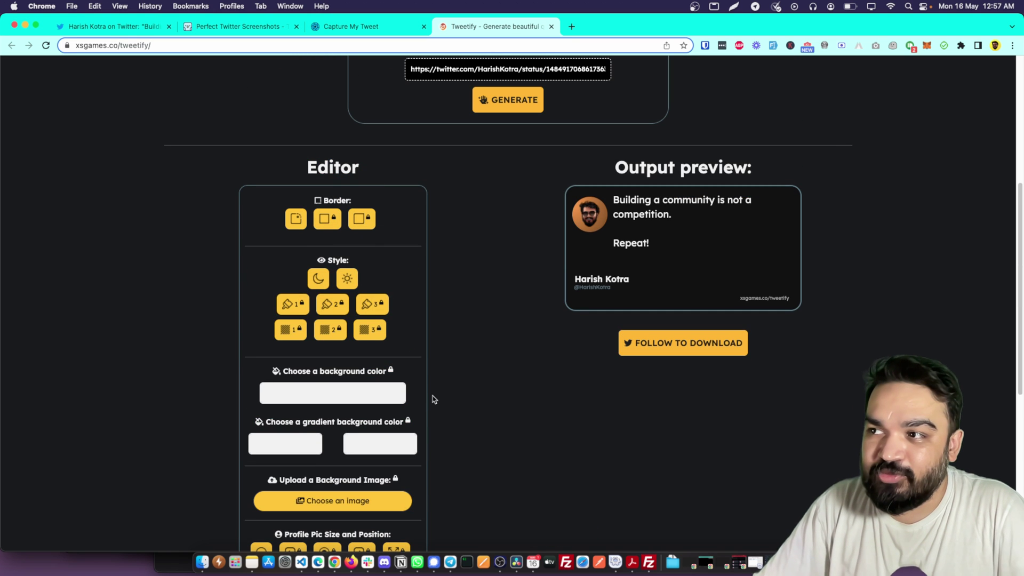
{"action": "scroll", "coordinate": [433, 399], "scroll_direction": "down", "scroll_amount": 3}
{"action": "scroll", "coordinate": [431, 399], "scroll_direction": "down", "scroll_amount": 3}
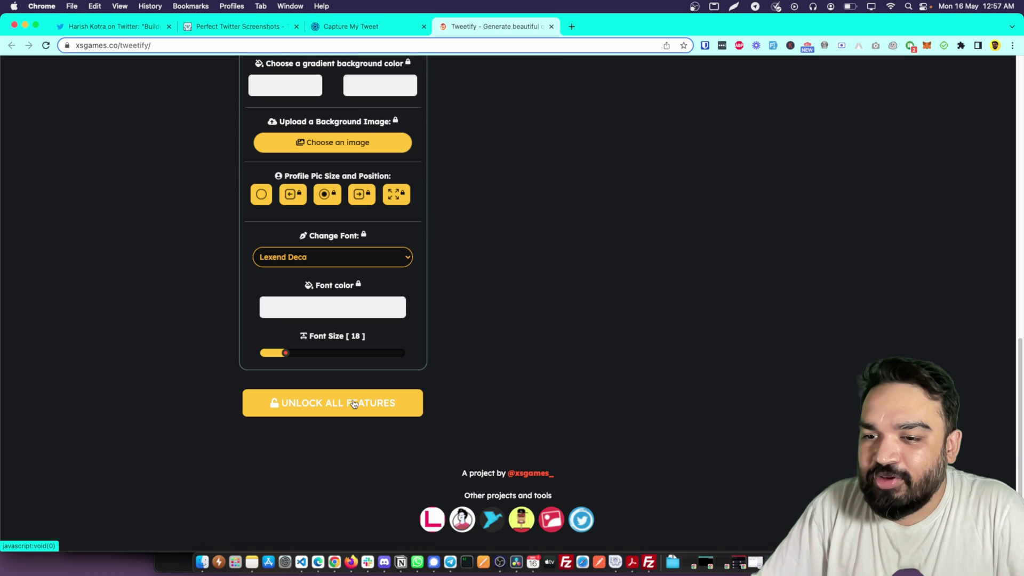
{"action": "left_click", "coordinate": [354, 404]}
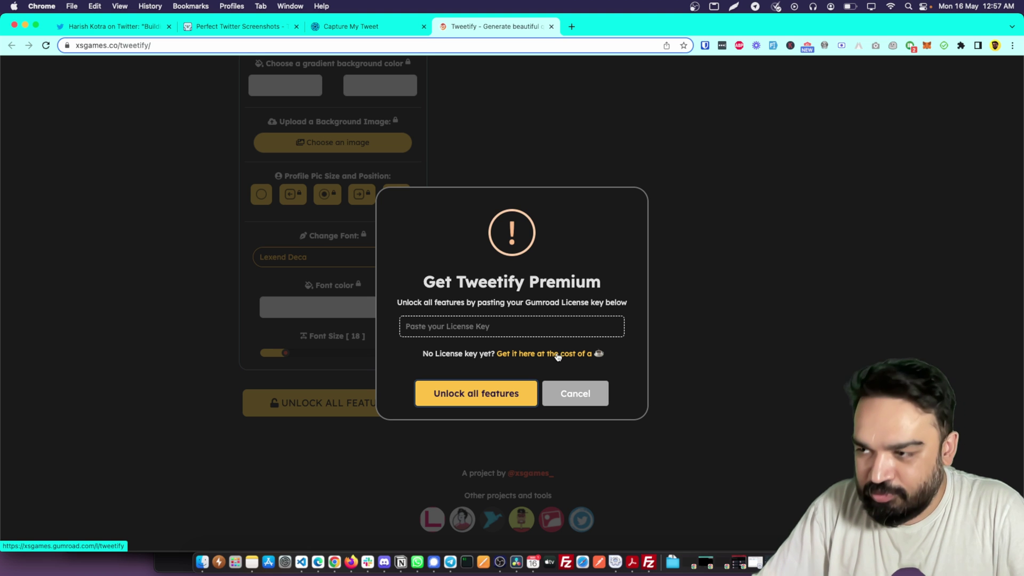
{"action": "key", "text": "Escape"}
{"action": "scroll", "coordinate": [556, 347], "scroll_direction": "up", "scroll_amount": 2}
{"action": "scroll", "coordinate": [555, 347], "scroll_direction": "up", "scroll_amount": 3}
{"action": "scroll", "coordinate": [556, 348], "scroll_direction": "up", "scroll_amount": 2}
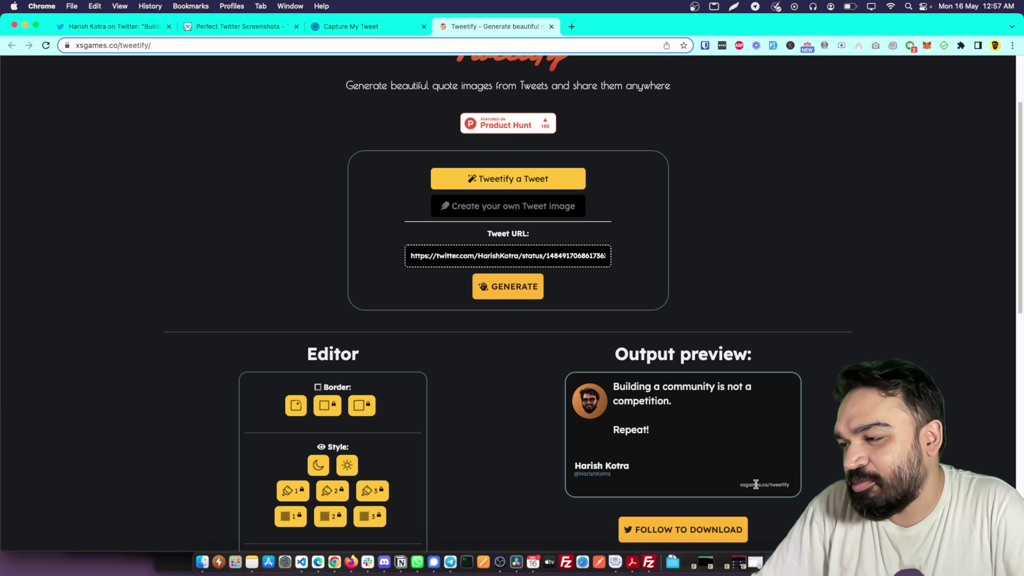
{"action": "scroll", "coordinate": [643, 428], "scroll_direction": "down", "scroll_amount": 2}
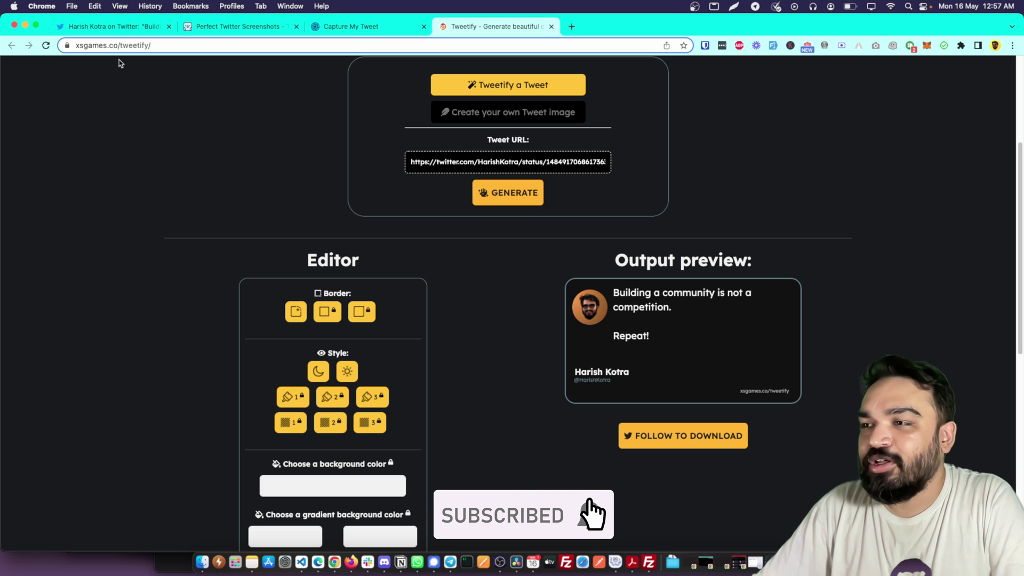
{"action": "scroll", "coordinate": [333, 161], "scroll_direction": "up", "scroll_amount": 3}
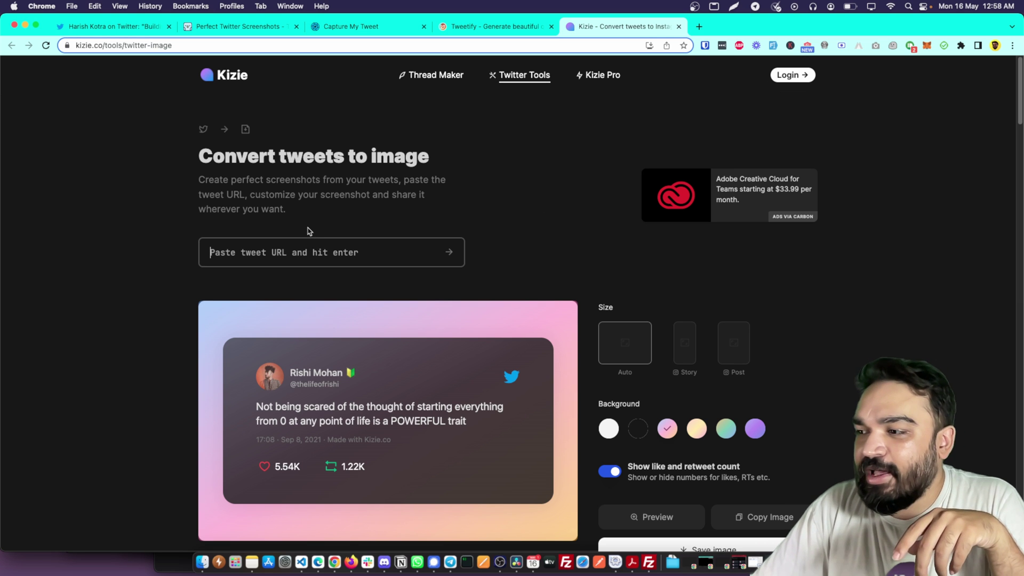
Step: Paste the community tweet link into Kizie and load its card
{"action": "left_click", "coordinate": [373, 260]}
{"action": "key", "text": "cmd+v"}
{"action": "key", "text": "Return"}
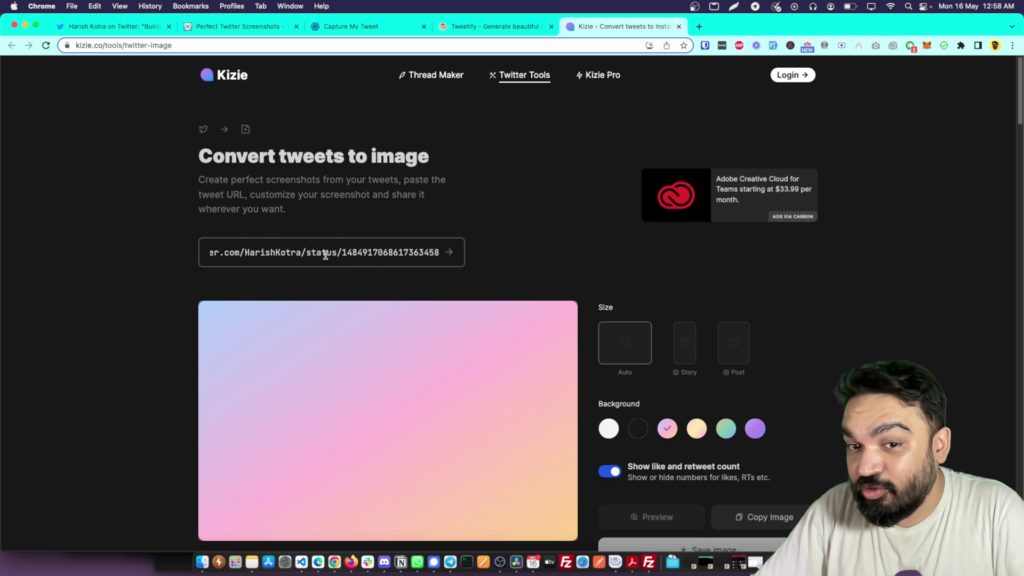
{"action": "key", "text": "cmd+Tab"}
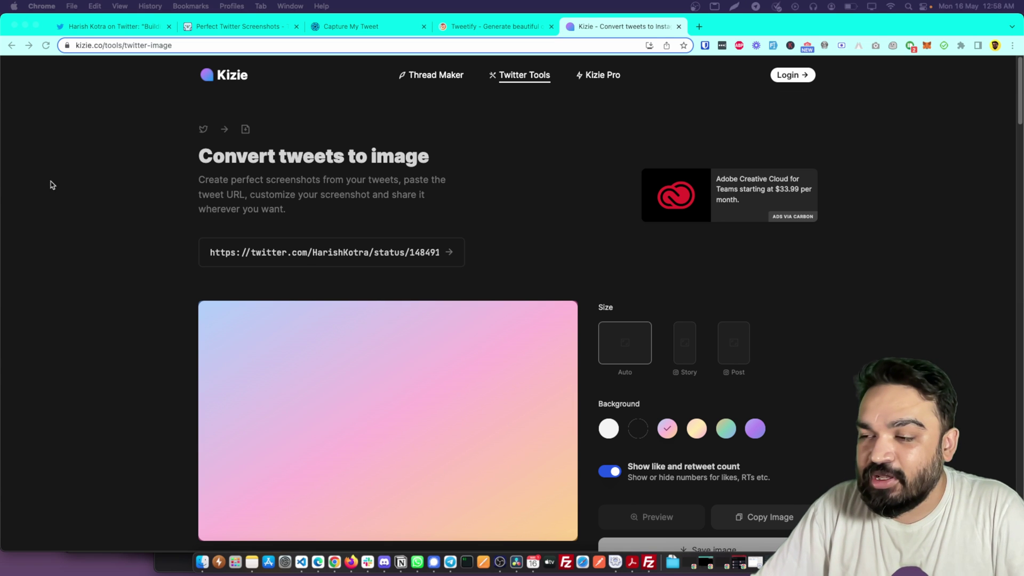
{"action": "scroll", "coordinate": [490, 295], "scroll_direction": "down", "scroll_amount": 1}
{"action": "left_click", "coordinate": [448, 238]}
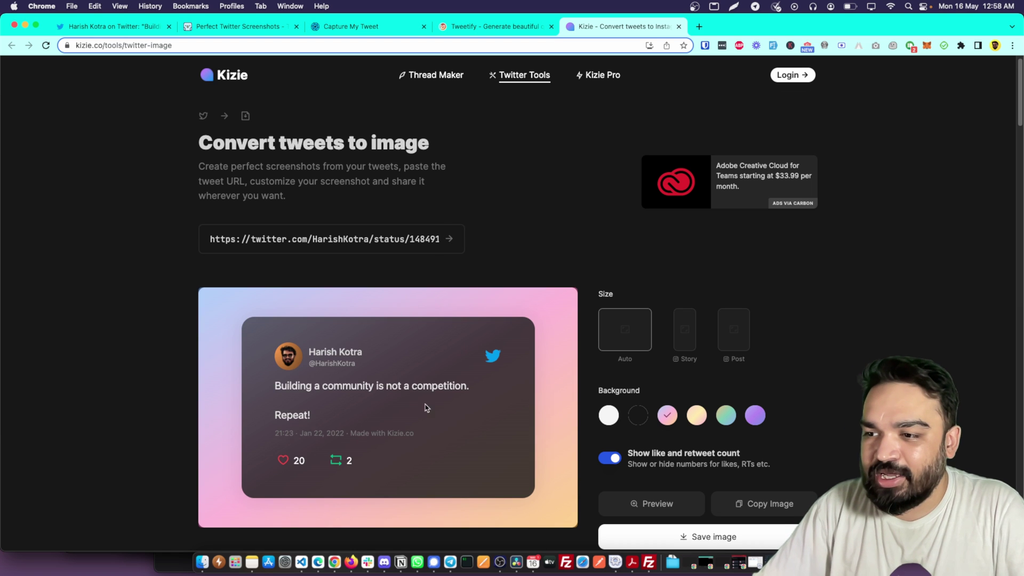
{"action": "scroll", "coordinate": [648, 239], "scroll_direction": "down", "scroll_amount": 2}
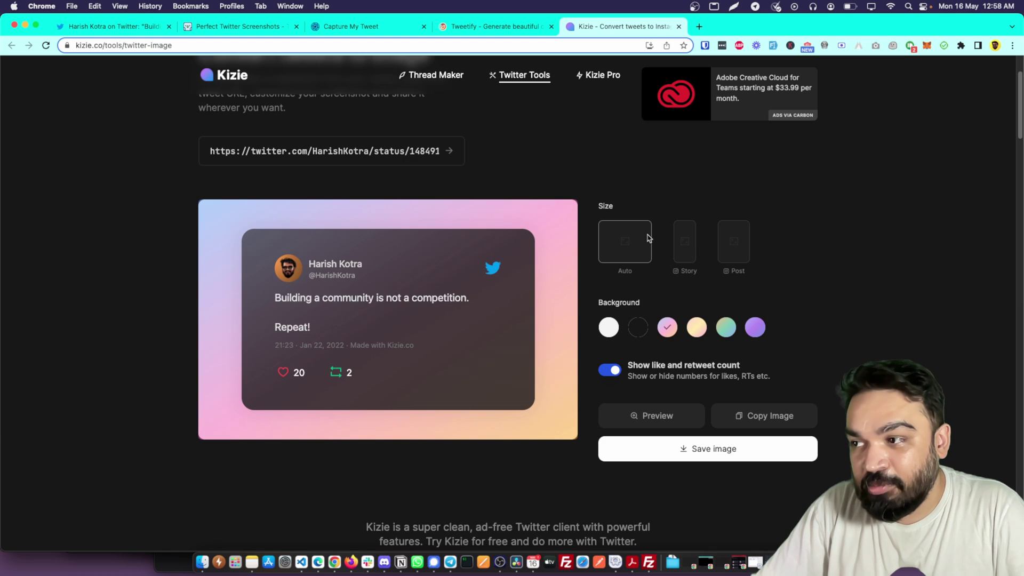
Step: Set the card to post size on a purple gradient with like and retweet counts hidden
{"action": "left_click", "coordinate": [684, 256]}
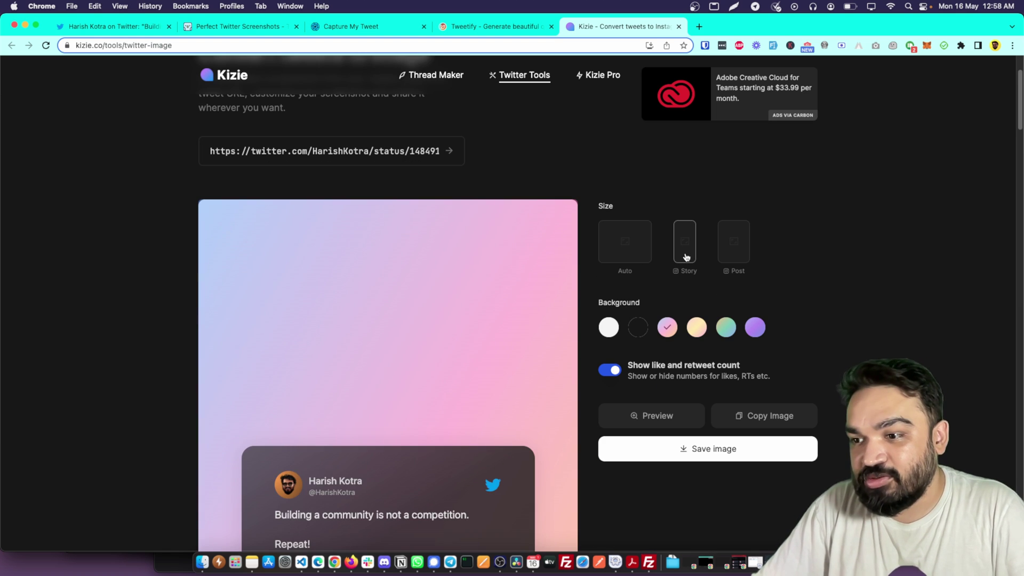
{"action": "scroll", "coordinate": [686, 255], "scroll_direction": "down", "scroll_amount": 2}
{"action": "left_click", "coordinate": [743, 145]}
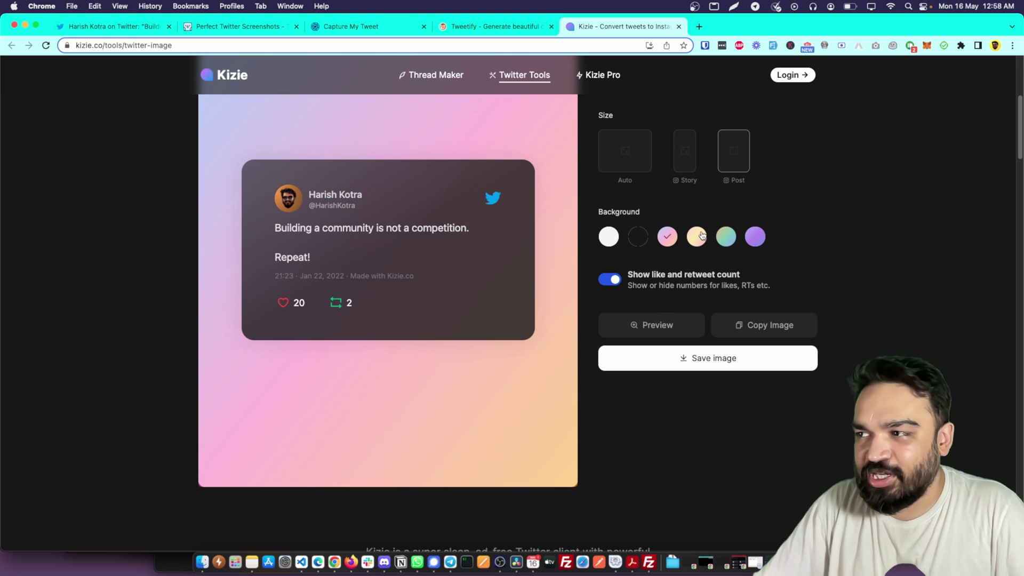
{"action": "left_click", "coordinate": [725, 236]}
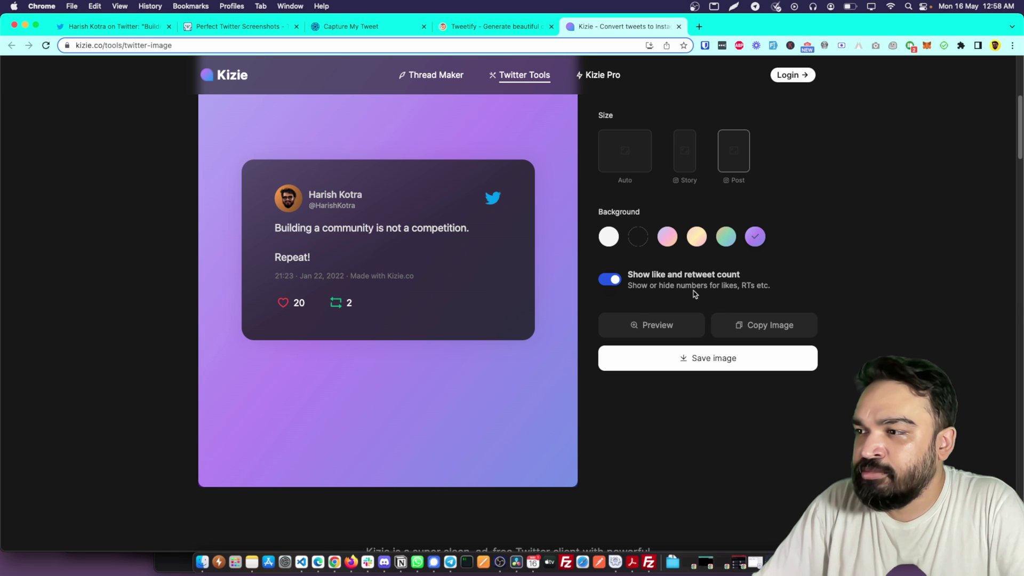
{"action": "left_click", "coordinate": [610, 281]}
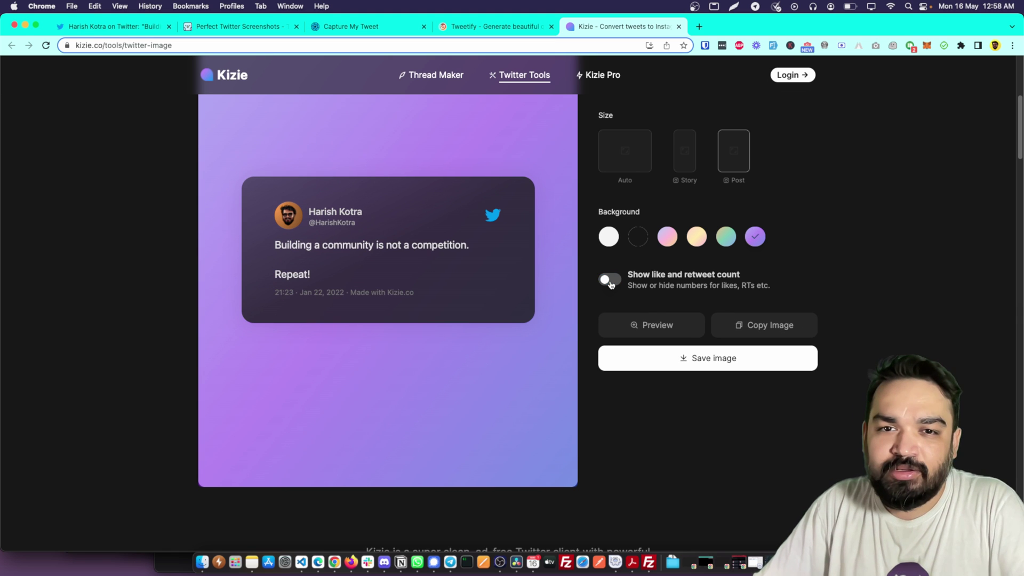
{"action": "left_click", "coordinate": [610, 282]}
{"action": "left_click", "coordinate": [610, 281]}
{"action": "left_click", "coordinate": [612, 283]}
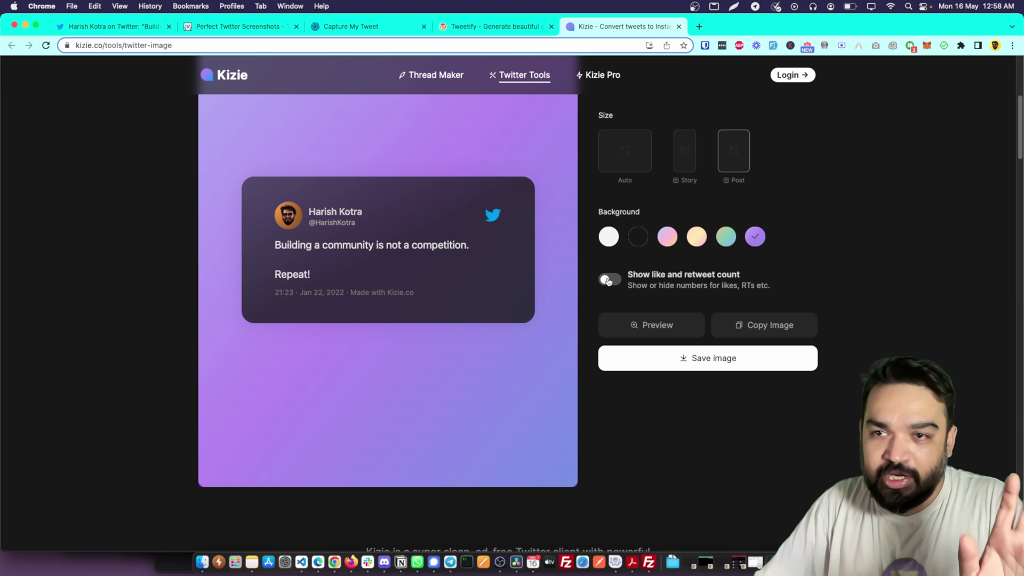
{"action": "scroll", "coordinate": [458, 239], "scroll_direction": "up", "scroll_amount": 3}
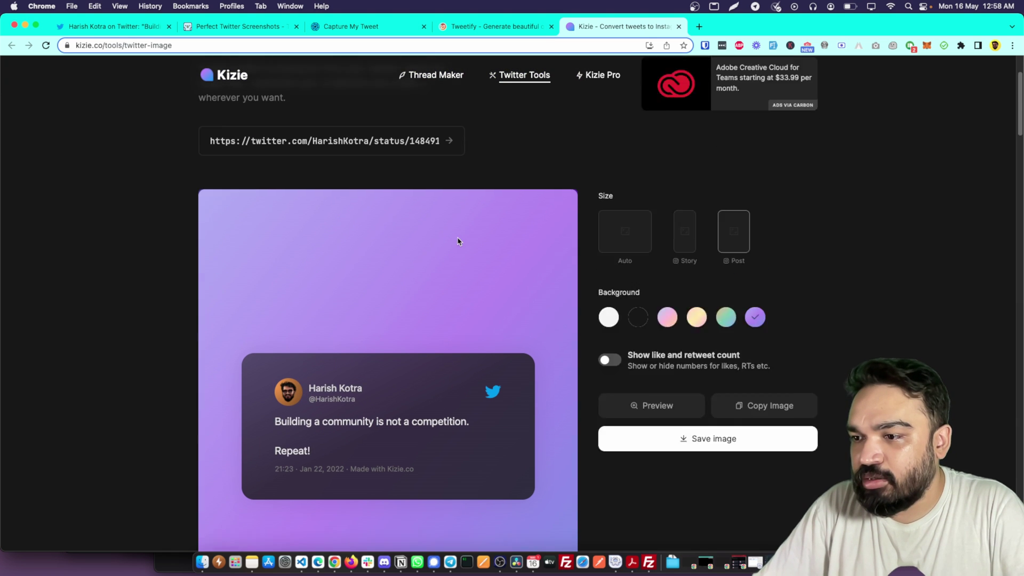
{"action": "scroll", "coordinate": [457, 239], "scroll_direction": "up", "scroll_amount": 2}
{"action": "scroll", "coordinate": [457, 240], "scroll_direction": "down", "scroll_amount": 3}
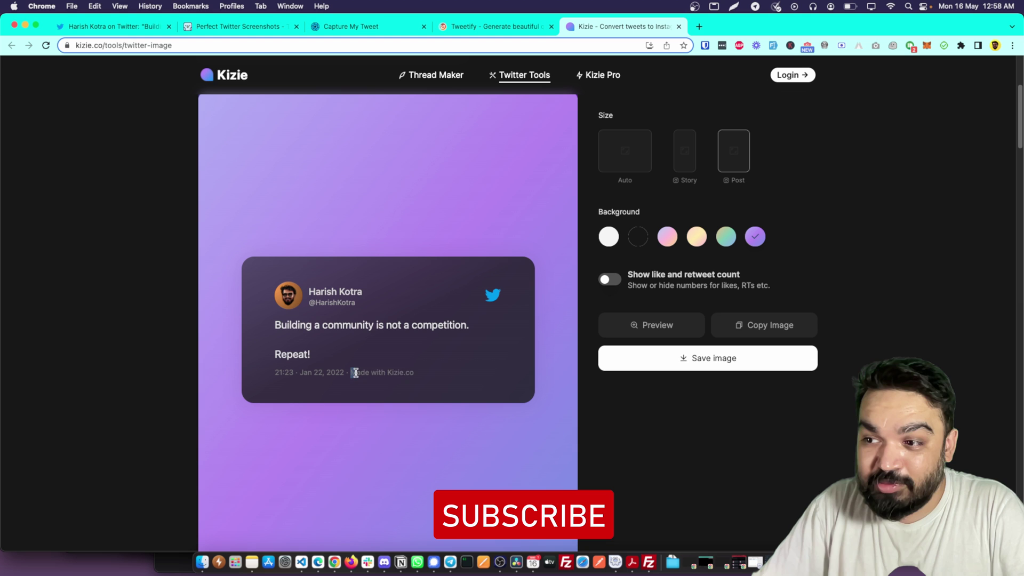
Step: Export the purple post-size card with Save image
{"action": "left_click_drag", "start_coordinate": [354, 371], "coordinate": [453, 390]}
{"action": "left_click", "coordinate": [448, 391]}
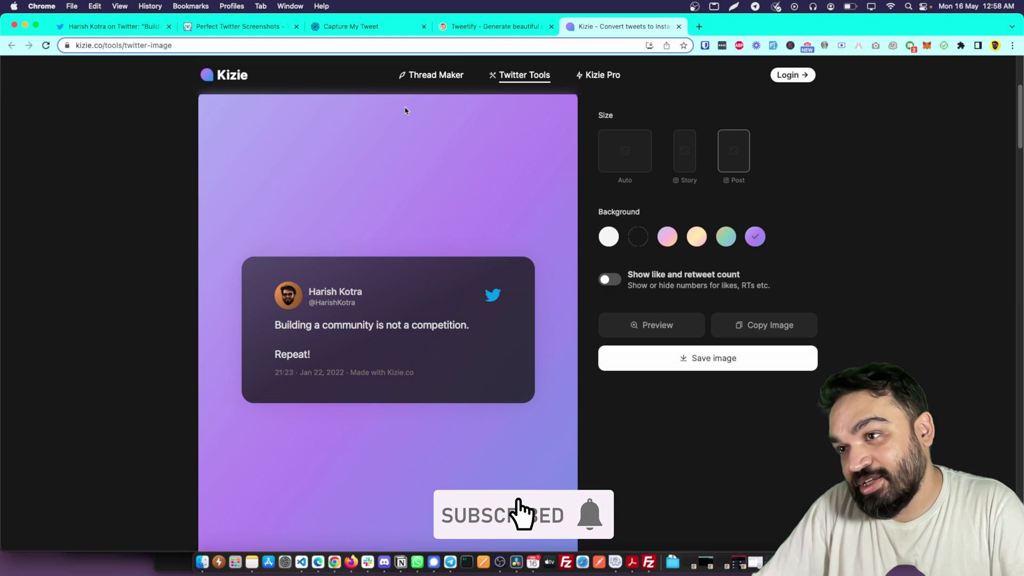
{"action": "left_click", "coordinate": [680, 362]}
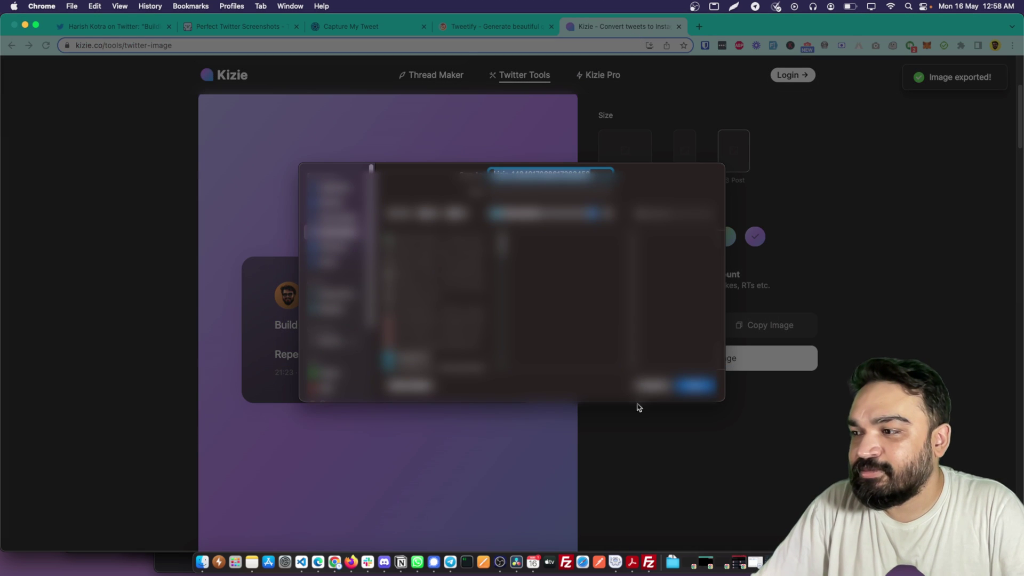
{"action": "left_click", "coordinate": [651, 392]}
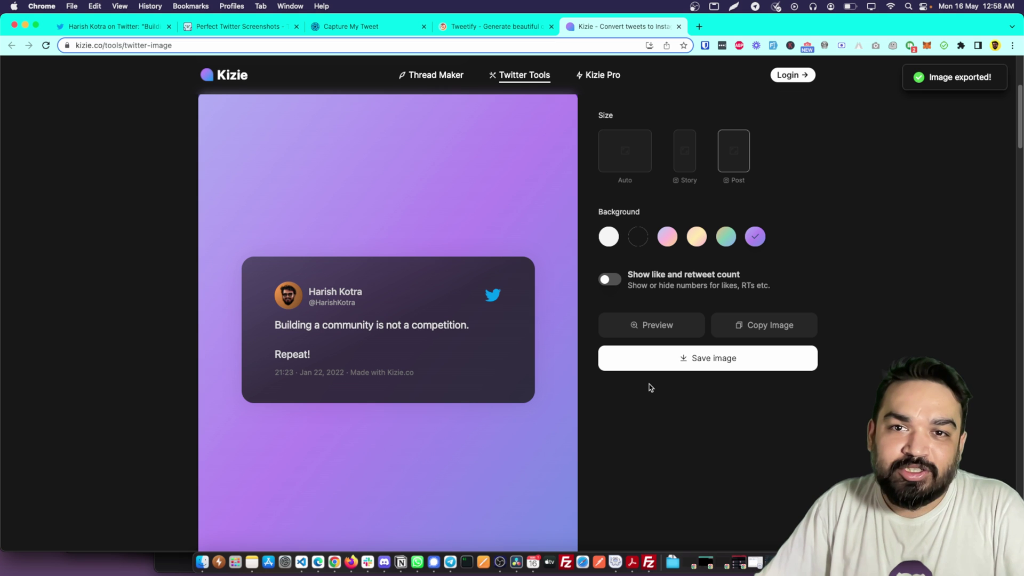
{"action": "left_click", "coordinate": [649, 370]}
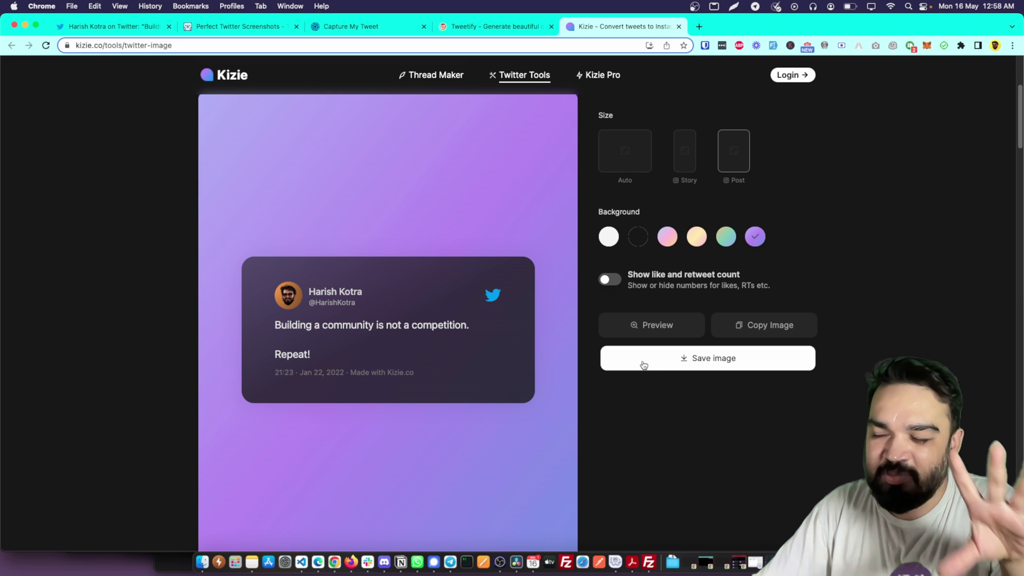
{"action": "left_click", "coordinate": [644, 365]}
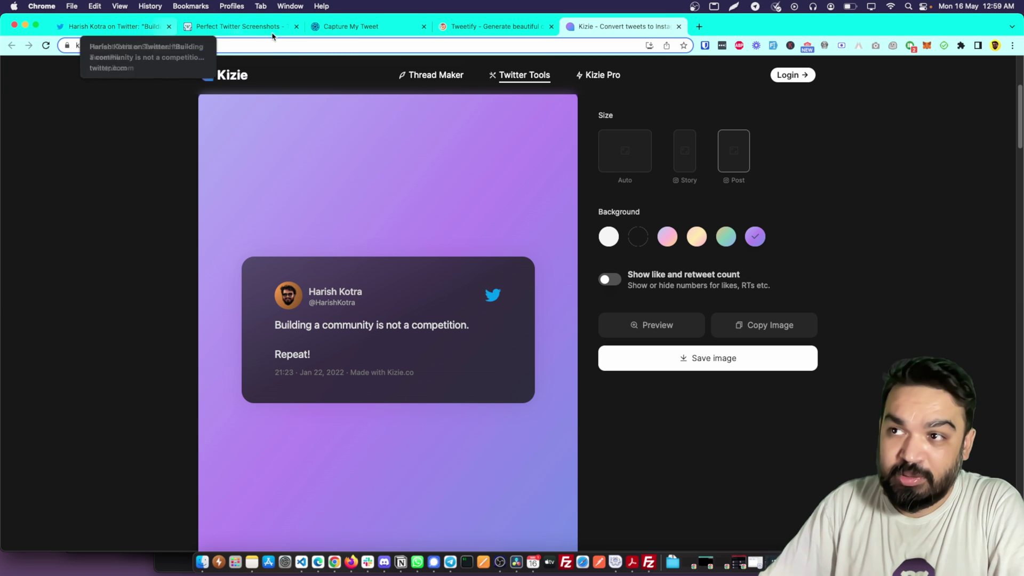
Step: Close the Tweetify and Kizie tabs and load bruzu.com/demos/tweetshot
{"action": "left_click", "coordinate": [297, 28]}
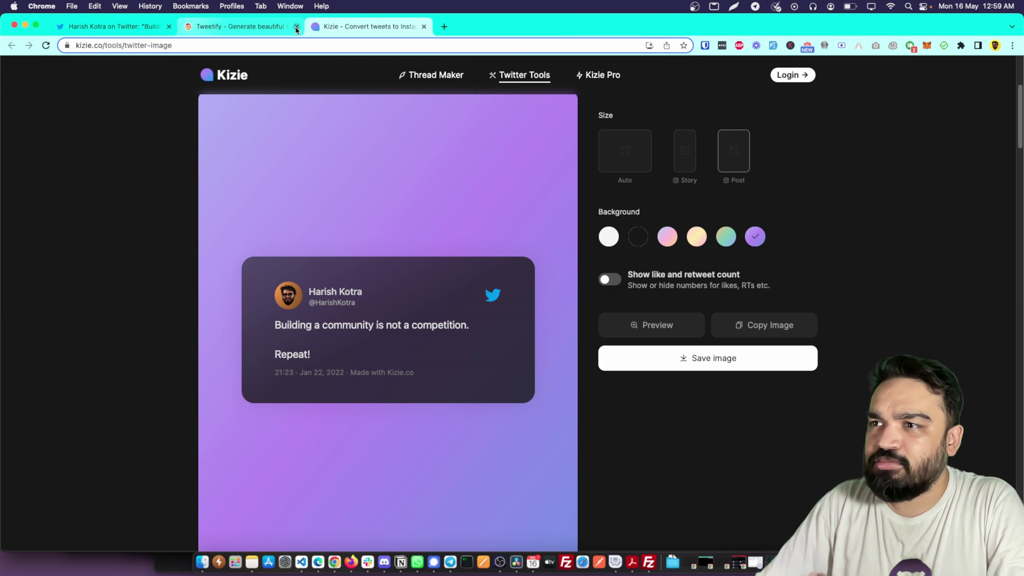
{"action": "left_click", "coordinate": [296, 28]}
{"action": "left_click", "coordinate": [214, 27]}
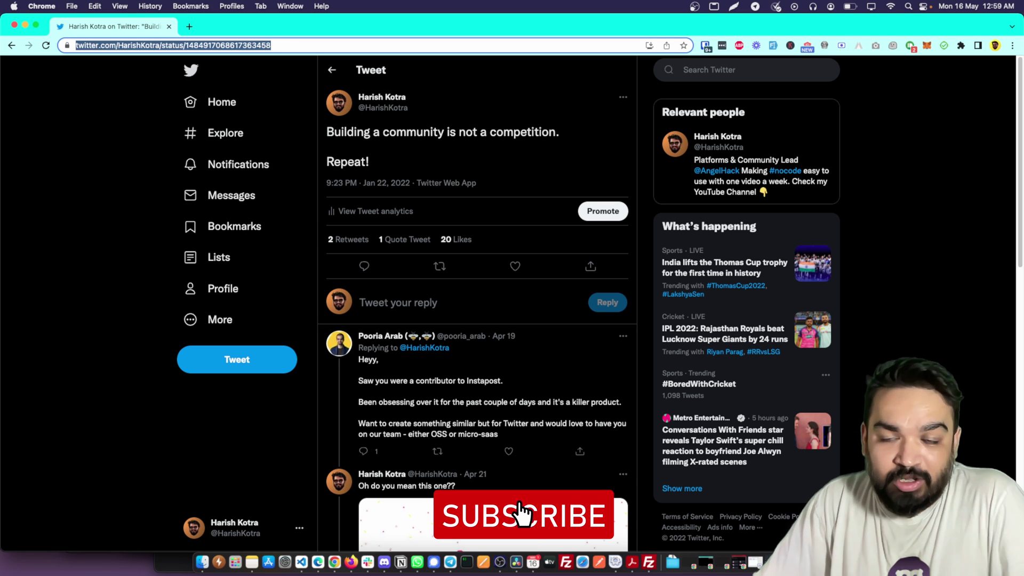
{"action": "key", "text": "Return"}
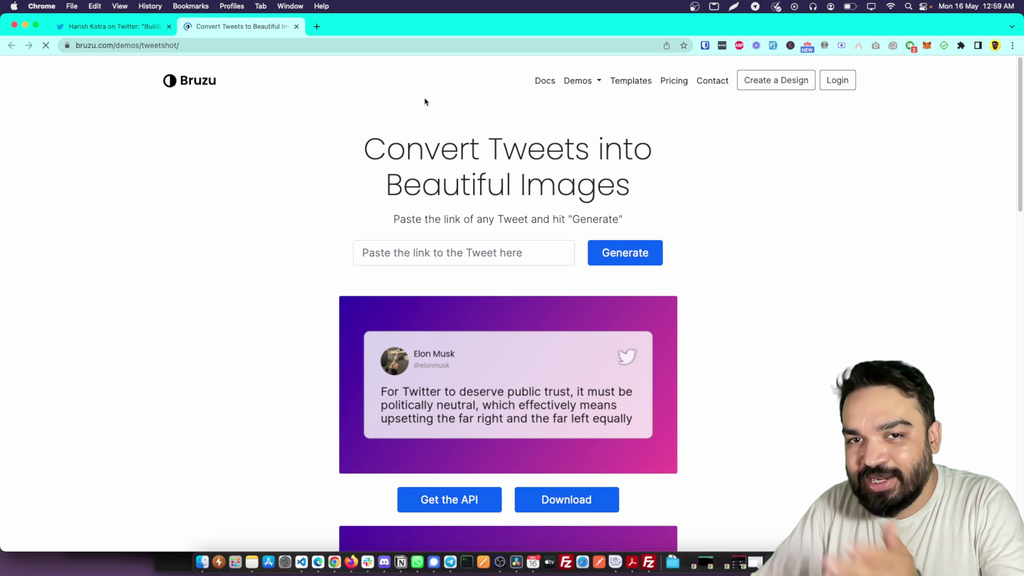
Step: Paste the community tweet URL into Bruzu's link field and generate its images
{"action": "left_click", "coordinate": [514, 254]}
{"action": "key", "text": "super+v"}
{"action": "left_click", "coordinate": [612, 259]}
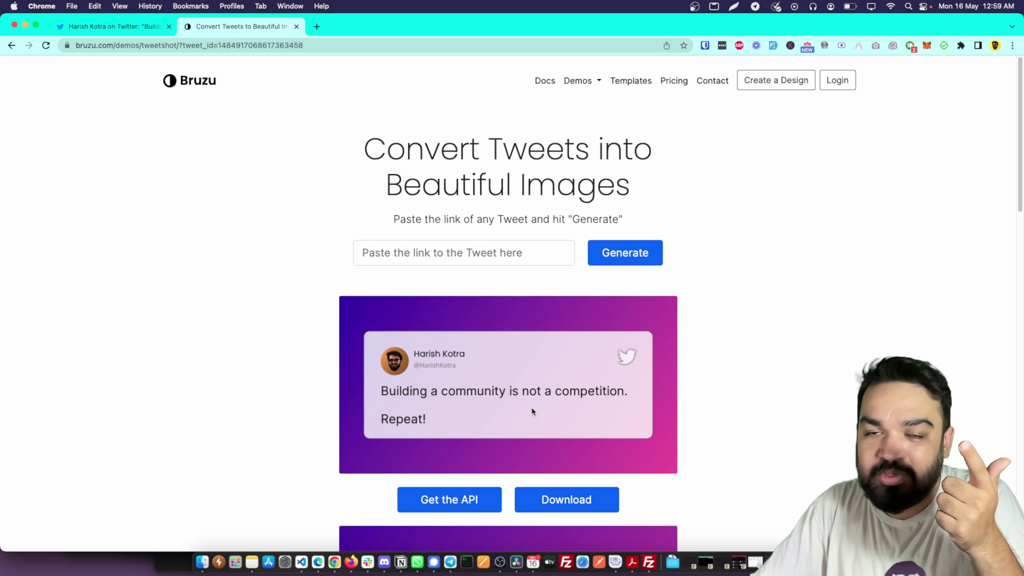
{"action": "scroll", "coordinate": [485, 390], "scroll_direction": "down", "scroll_amount": 1}
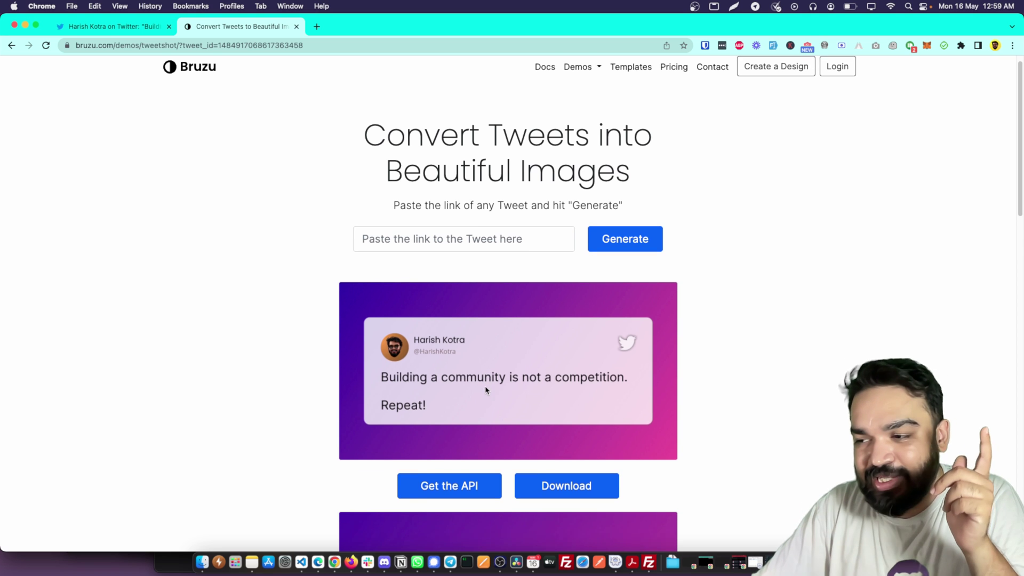
{"action": "scroll", "coordinate": [568, 486], "scroll_direction": "down", "scroll_amount": 1}
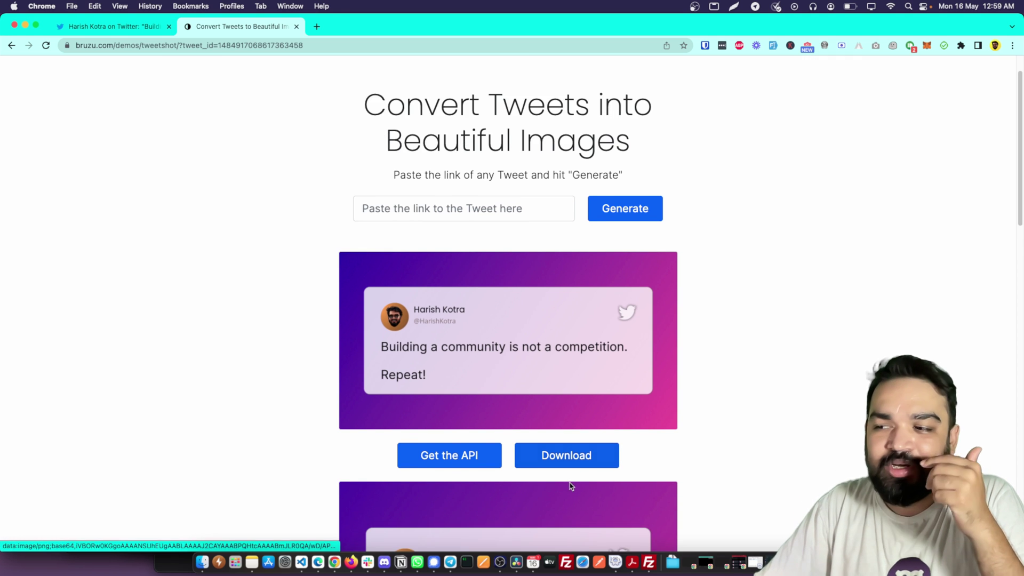
{"action": "scroll", "coordinate": [571, 485], "scroll_direction": "down", "scroll_amount": 10}
{"action": "scroll", "coordinate": [548, 181], "scroll_direction": "down", "scroll_amount": 2}
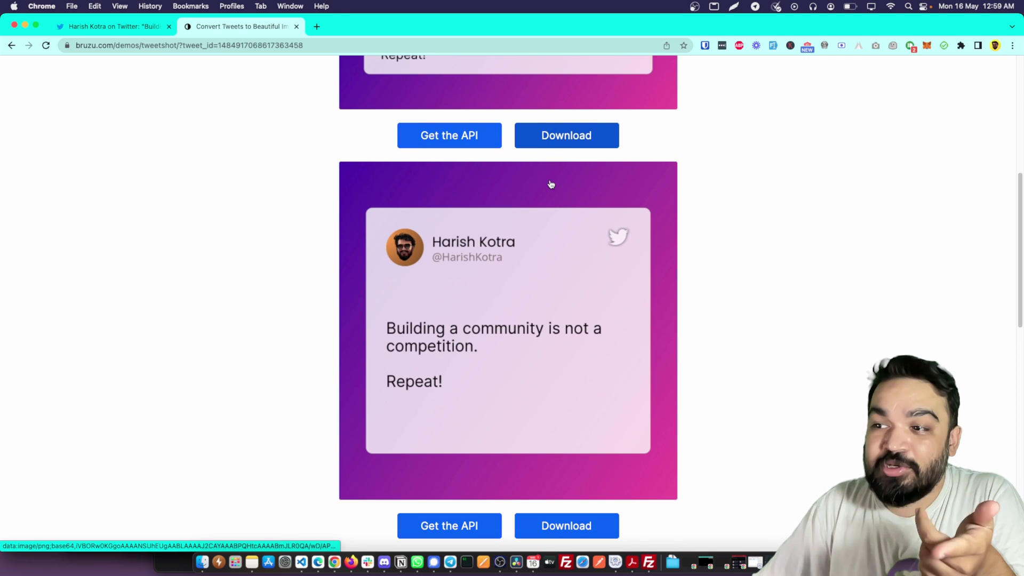
{"action": "scroll", "coordinate": [495, 256], "scroll_direction": "down", "scroll_amount": 1}
{"action": "scroll", "coordinate": [447, 328], "scroll_direction": "down", "scroll_amount": 3}
{"action": "scroll", "coordinate": [471, 309], "scroll_direction": "up", "scroll_amount": 12}
{"action": "scroll", "coordinate": [468, 315], "scroll_direction": "up", "scroll_amount": 2}
{"action": "scroll", "coordinate": [468, 316], "scroll_direction": "down", "scroll_amount": 4}
{"action": "scroll", "coordinate": [526, 299], "scroll_direction": "down", "scroll_amount": 8}
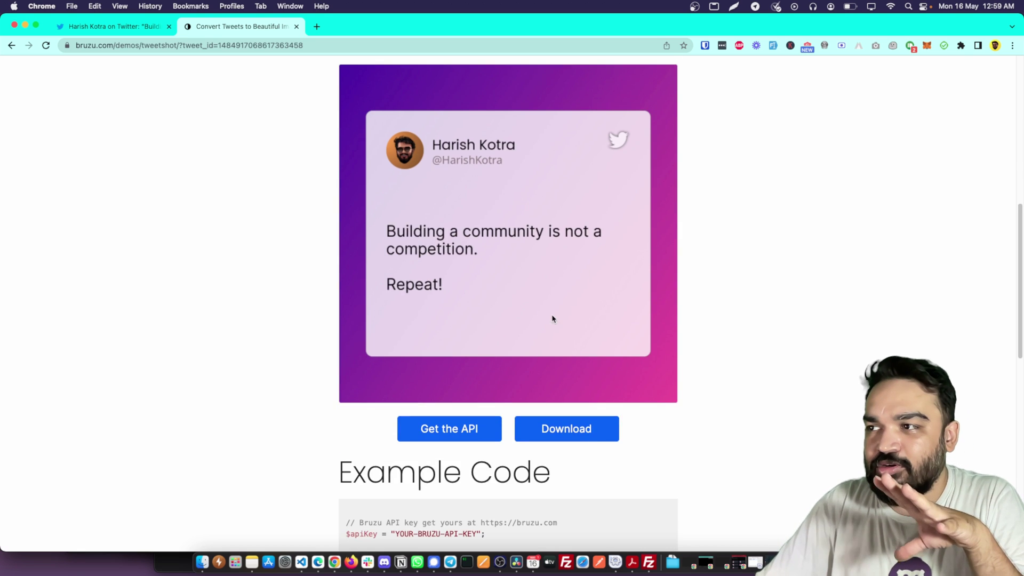
{"action": "scroll", "coordinate": [553, 319], "scroll_direction": "up", "scroll_amount": 6}
{"action": "scroll", "coordinate": [565, 331], "scroll_direction": "up", "scroll_amount": 7}
{"action": "scroll", "coordinate": [690, 388], "scroll_direction": "up", "scroll_amount": 2}
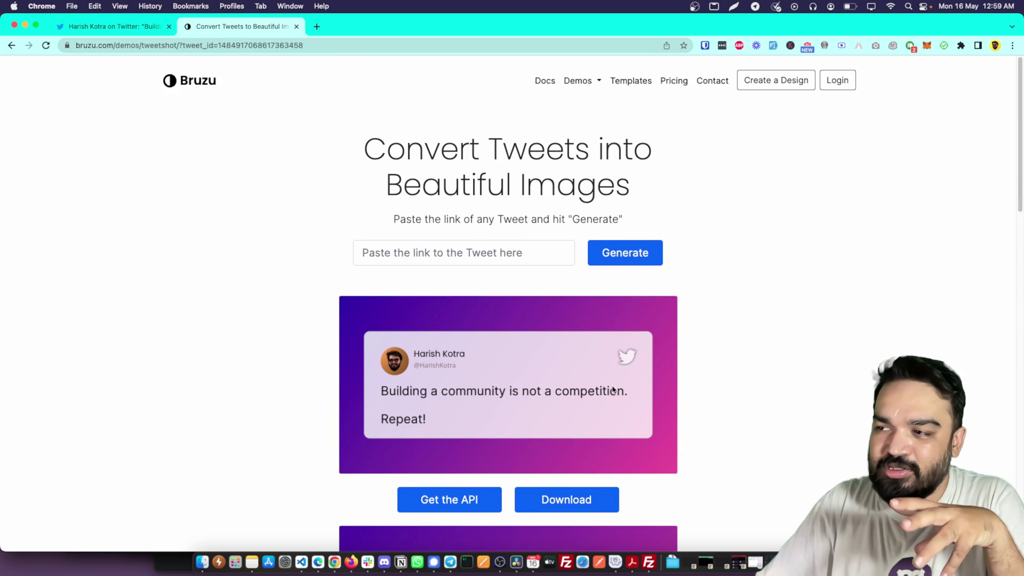
{"action": "scroll", "coordinate": [612, 389], "scroll_direction": "down", "scroll_amount": 5}
{"action": "scroll", "coordinate": [612, 389], "scroll_direction": "down", "scroll_amount": 3}
{"action": "scroll", "coordinate": [613, 388], "scroll_direction": "down", "scroll_amount": 5}
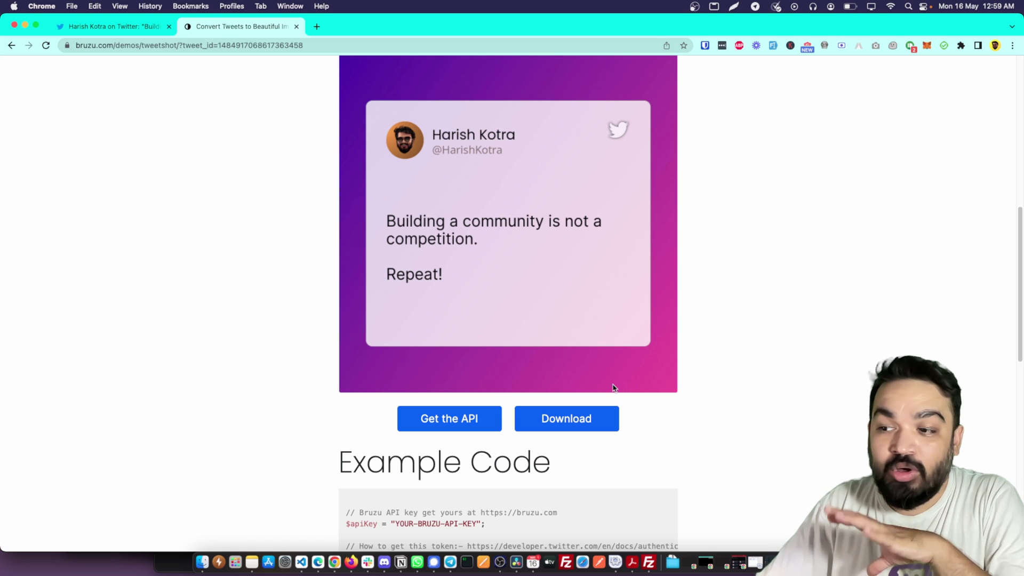
{"action": "scroll", "coordinate": [621, 387], "scroll_direction": "down", "scroll_amount": 3}
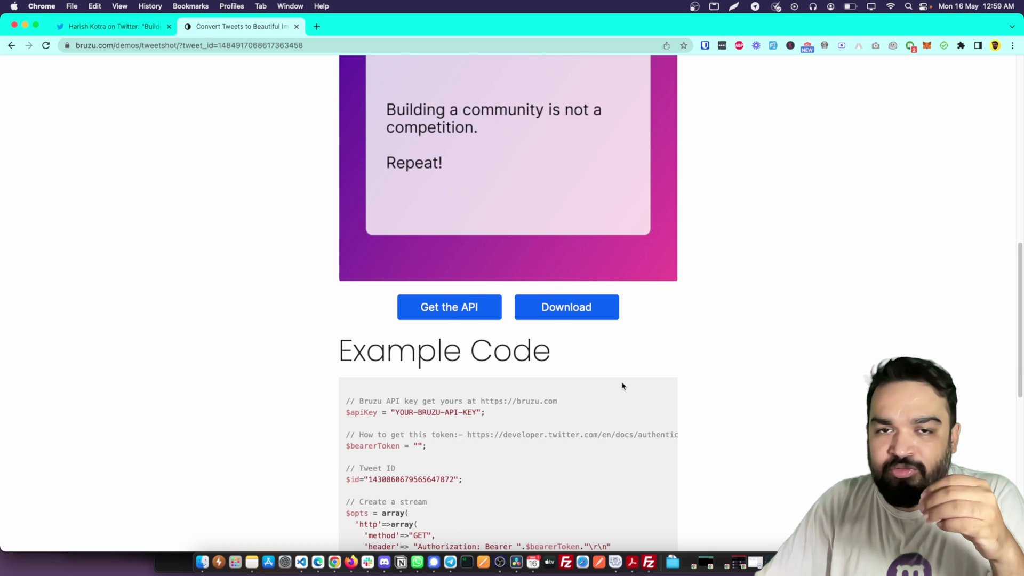
{"action": "scroll", "coordinate": [623, 386], "scroll_direction": "down", "scroll_amount": 2}
{"action": "scroll", "coordinate": [555, 395], "scroll_direction": "down", "scroll_amount": 3}
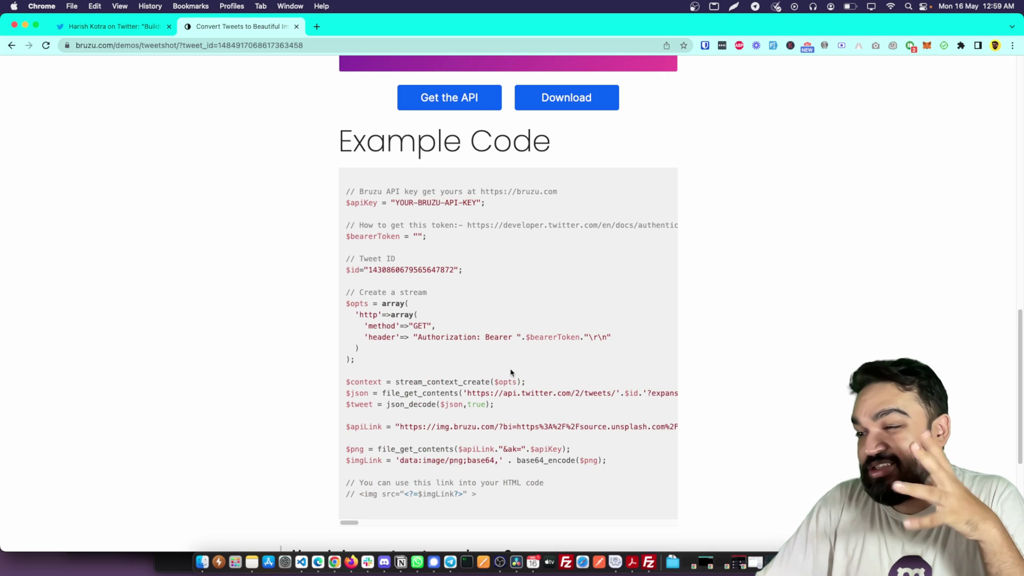
{"action": "scroll", "coordinate": [519, 352], "scroll_direction": "up", "scroll_amount": 10}
{"action": "scroll", "coordinate": [512, 323], "scroll_direction": "up", "scroll_amount": 4}
{"action": "scroll", "coordinate": [516, 322], "scroll_direction": "up", "scroll_amount": 3}
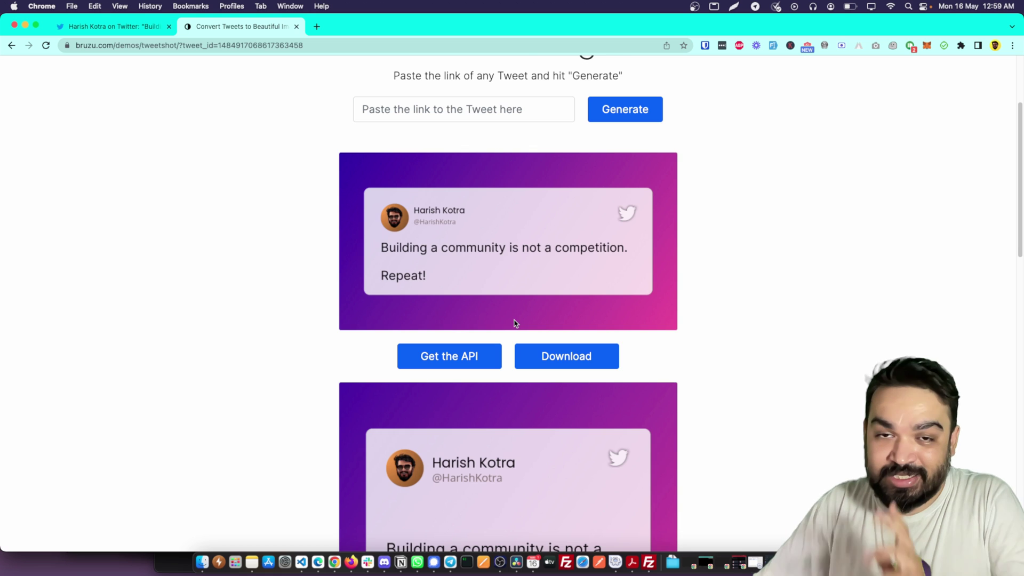
{"action": "scroll", "coordinate": [514, 323], "scroll_direction": "up", "scroll_amount": 3}
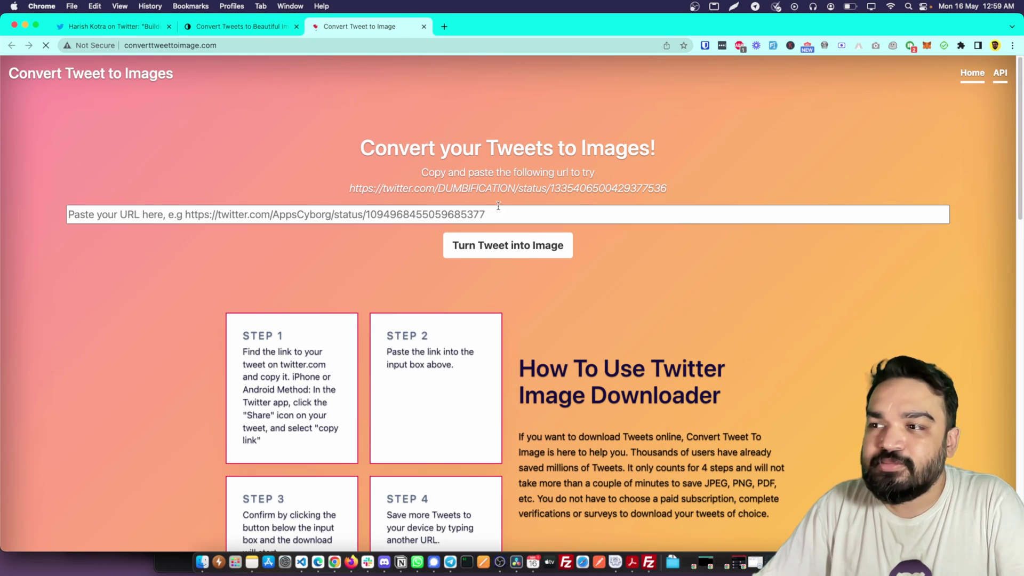
Step: Convert the pasted community tweet into an image, then close its right-click menu without saving
{"action": "left_click", "coordinate": [498, 212]}
{"action": "key", "text": "super+v"}
{"action": "left_click", "coordinate": [566, 255]}
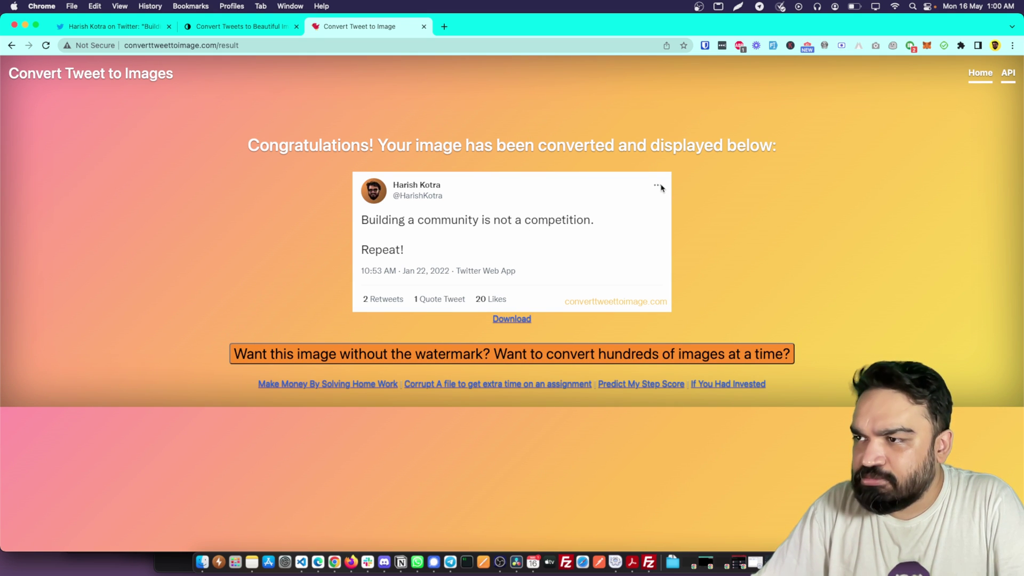
{"action": "right_click", "coordinate": [625, 201]}
{"action": "left_click", "coordinate": [549, 329]}
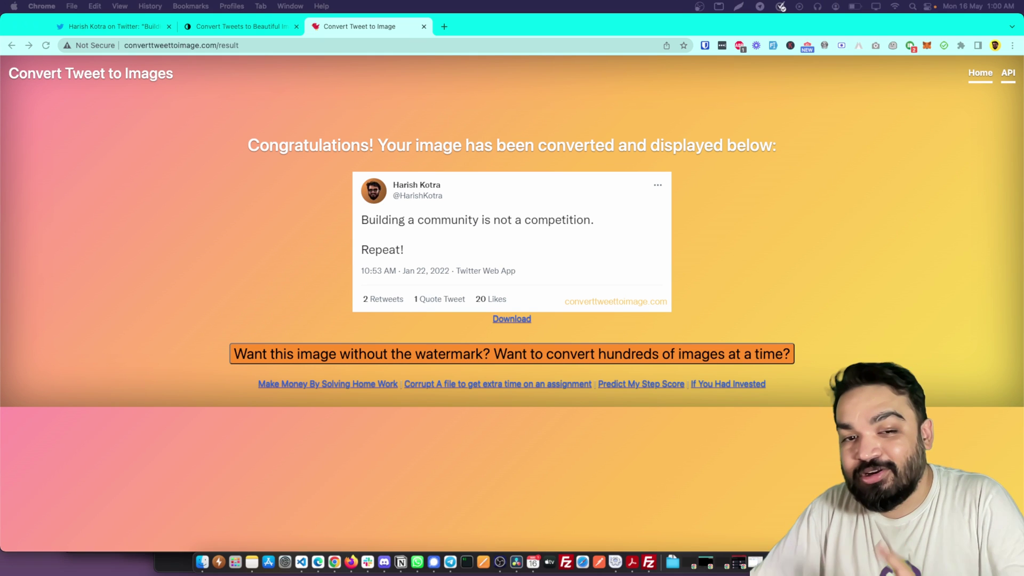
Step: Open twimage.vercel.app and the Tweet 2 Image App Store listing, declining the App Store prompt
{"action": "key", "text": "ctrl+t"}
{"action": "type", "text": "twimage.vercel.app"}
{"action": "key", "text": "Return"}
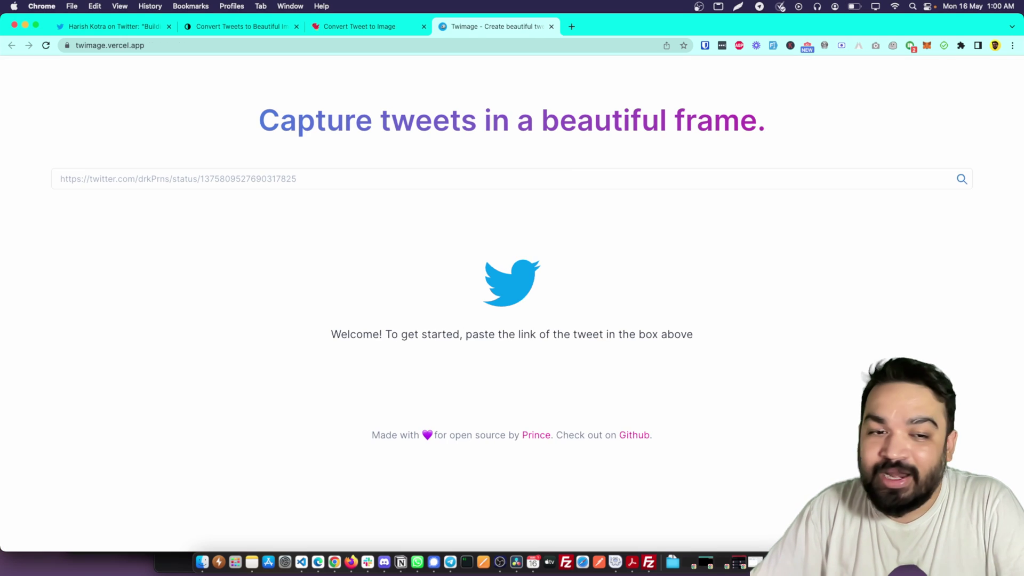
{"action": "key", "text": "ctrl+t"}
{"action": "key", "text": "ctrl+v"}
{"action": "key", "text": "Return"}
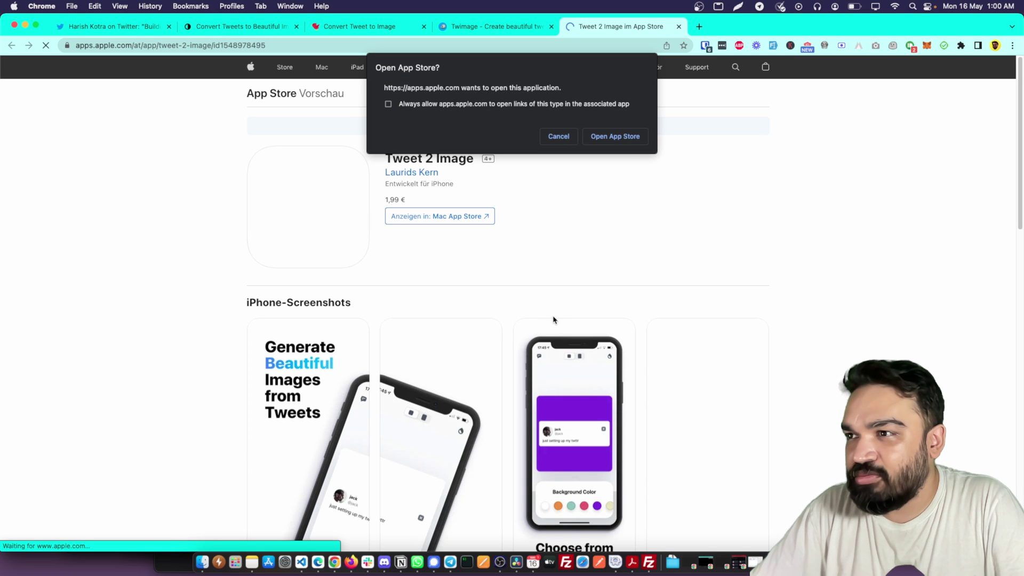
{"action": "left_click", "coordinate": [558, 136]}
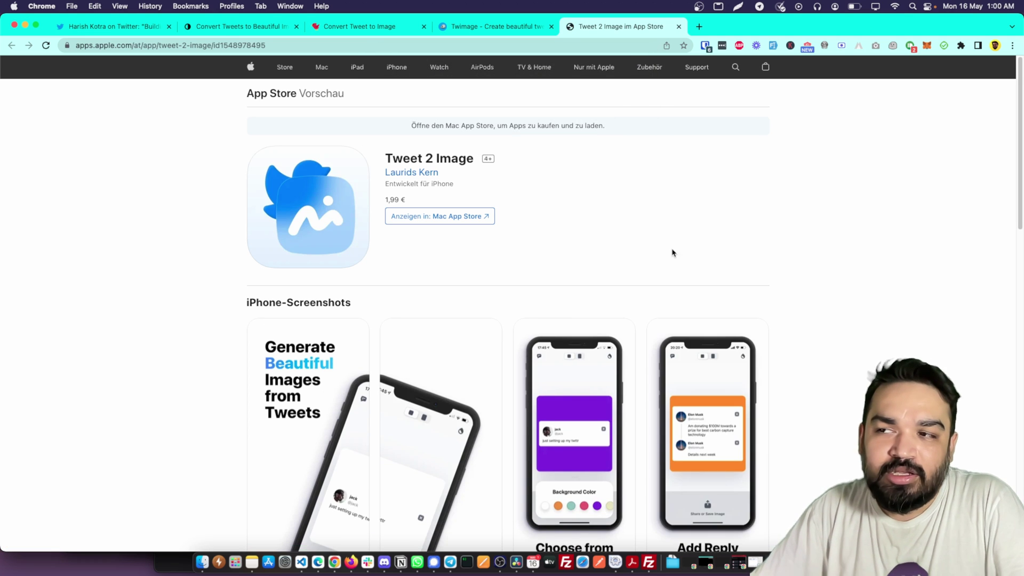
{"action": "scroll", "coordinate": [633, 331], "scroll_direction": "down", "scroll_amount": 3}
{"action": "scroll", "coordinate": [632, 332], "scroll_direction": "down", "scroll_amount": 2}
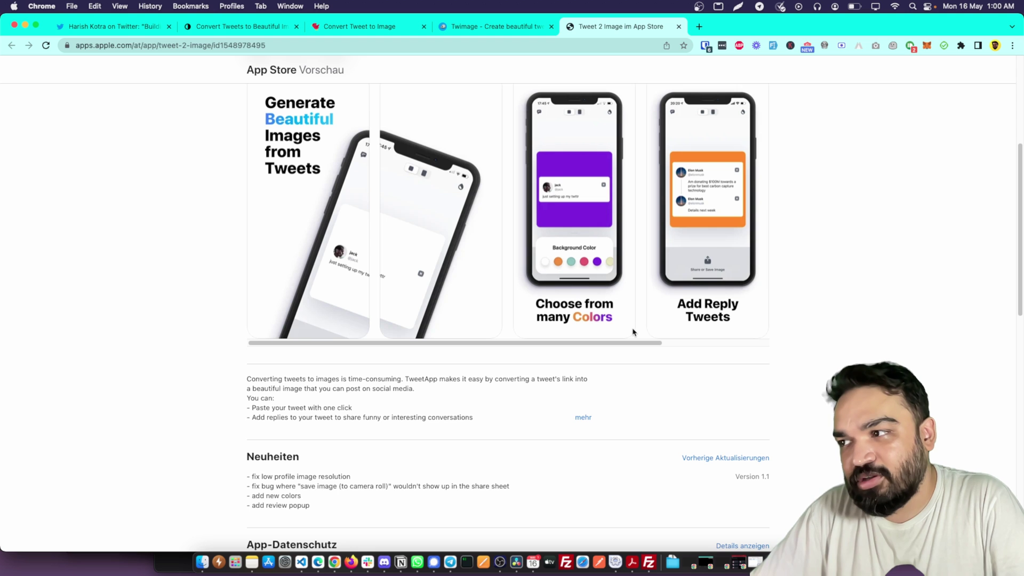
{"action": "scroll", "coordinate": [567, 190], "scroll_direction": "up", "scroll_amount": 5}
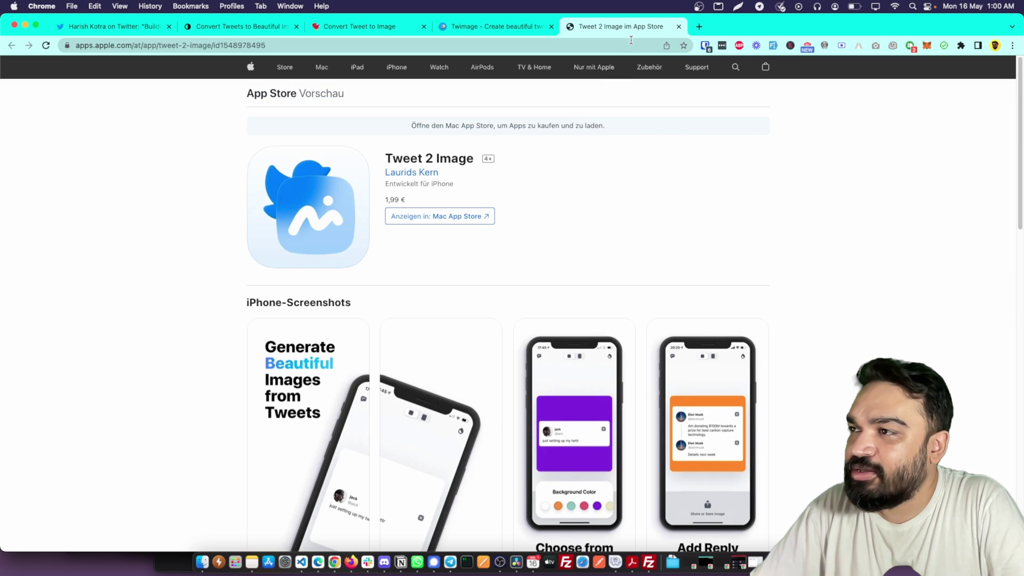
{"action": "left_click", "coordinate": [521, 30]}
Step: Load the community tweet in Twimage on a teal-green gradient at Size 1
{"action": "left_click", "coordinate": [439, 183]}
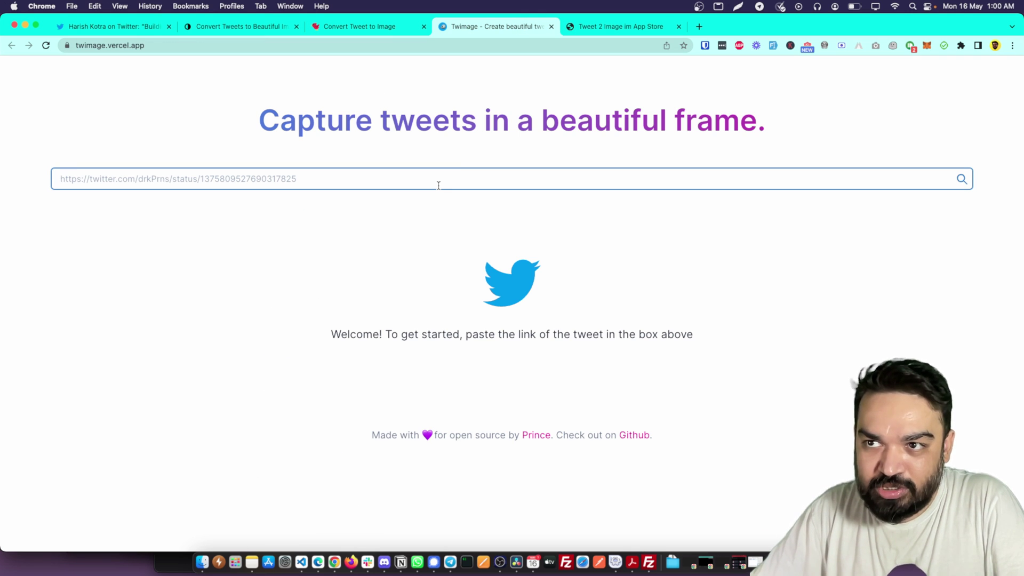
{"action": "key", "text": "super+v"}
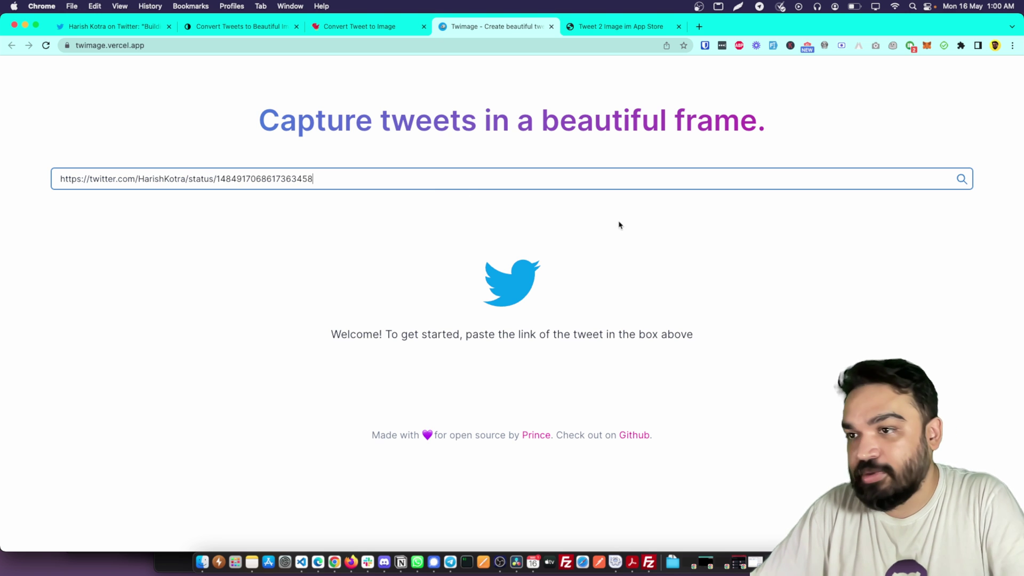
{"action": "key", "text": "Return"}
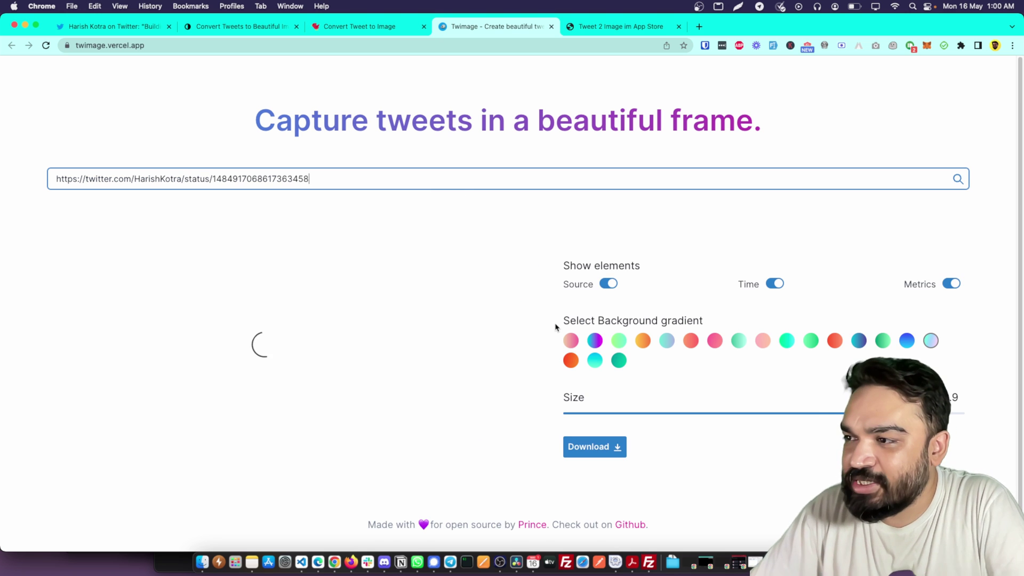
{"action": "scroll", "coordinate": [659, 382], "scroll_direction": "down", "scroll_amount": 1}
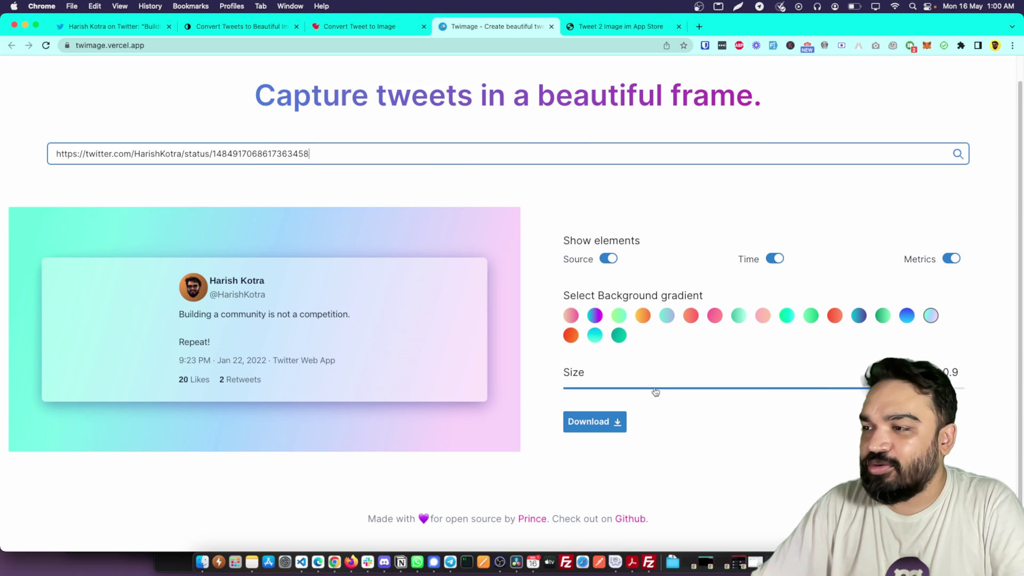
{"action": "left_click", "coordinate": [619, 334]}
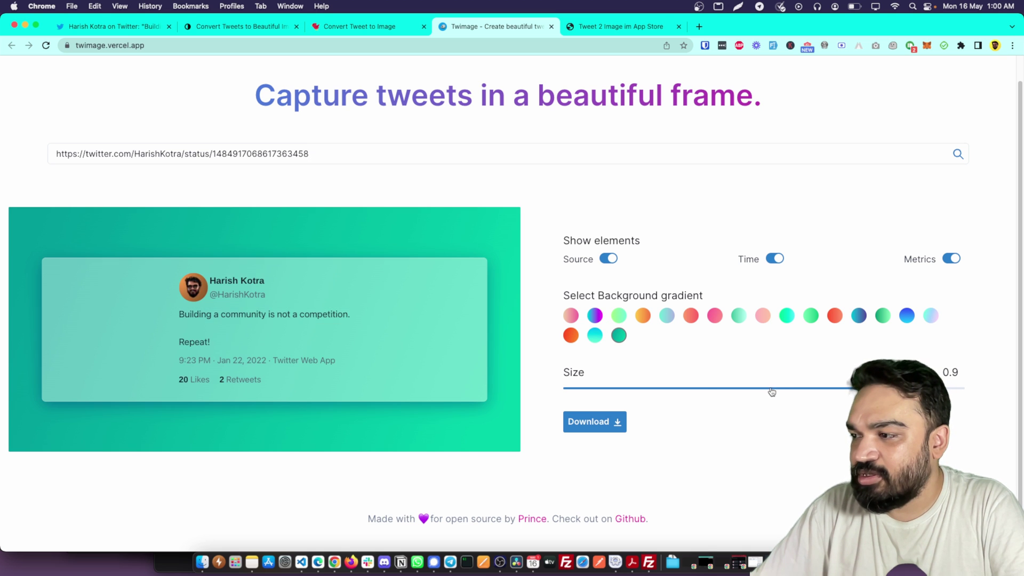
{"action": "left_click_drag", "start_coordinate": [771, 392], "coordinate": [964, 388]}
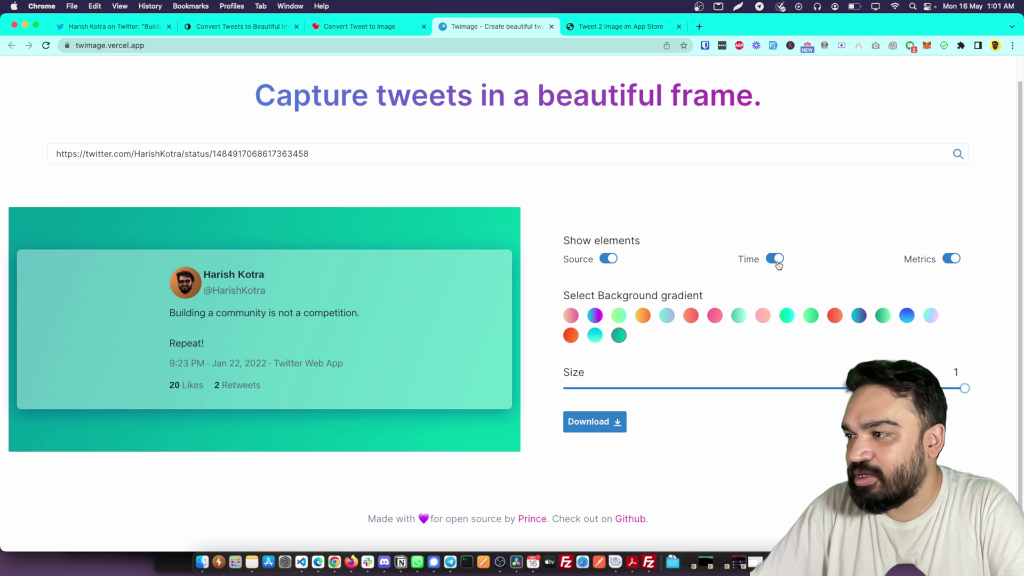
Step: Toggle time, metrics and source off and on, and download the teal card
{"action": "left_click", "coordinate": [774, 258]}
{"action": "left_click", "coordinate": [951, 258]}
{"action": "left_click", "coordinate": [610, 277]}
{"action": "left_click", "coordinate": [613, 279]}
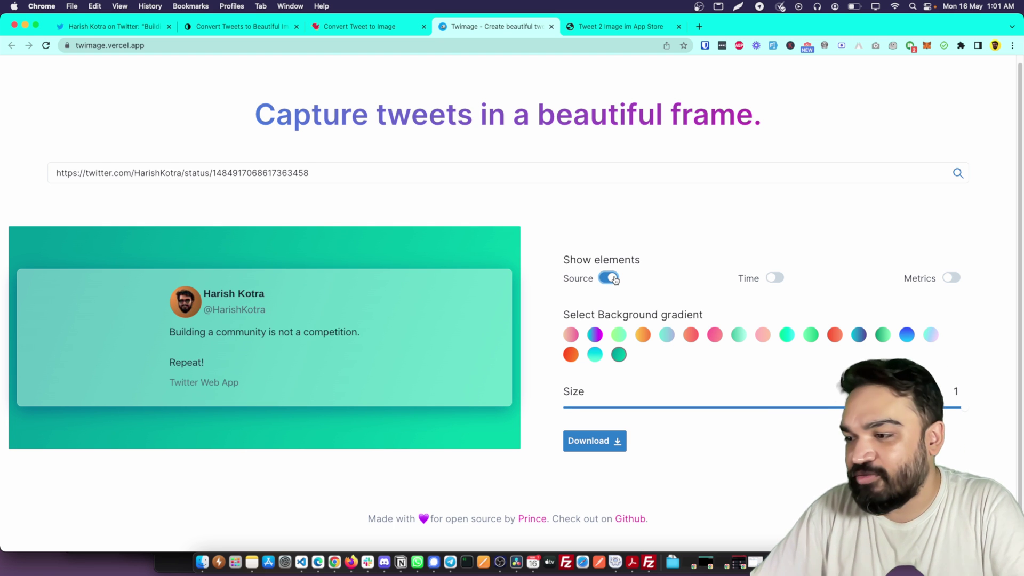
{"action": "left_click", "coordinate": [606, 445]}
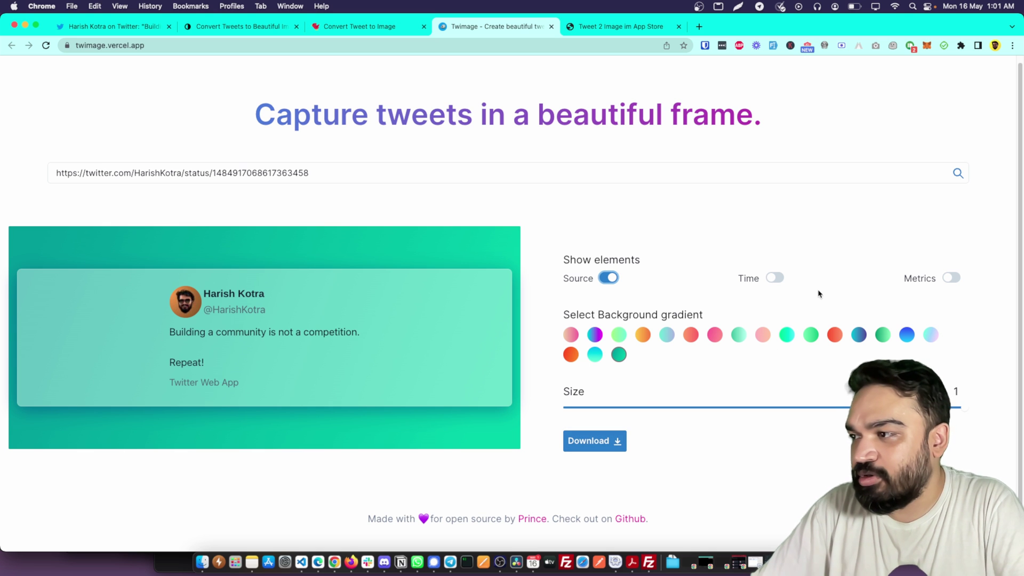
{"action": "left_click", "coordinate": [774, 279]}
{"action": "left_click", "coordinate": [949, 280]}
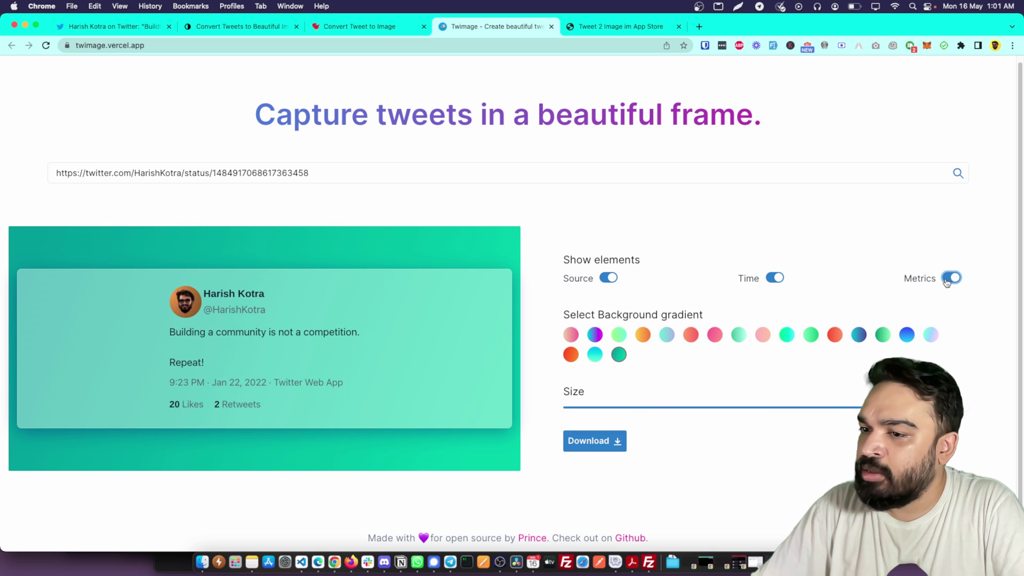
{"action": "scroll", "coordinate": [779, 385], "scroll_direction": "down", "scroll_amount": 1}
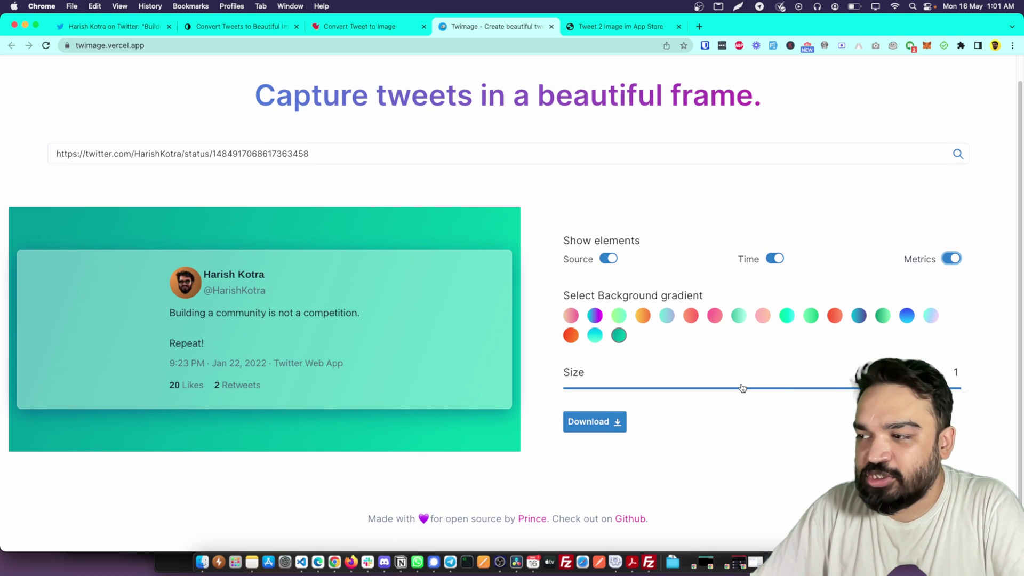